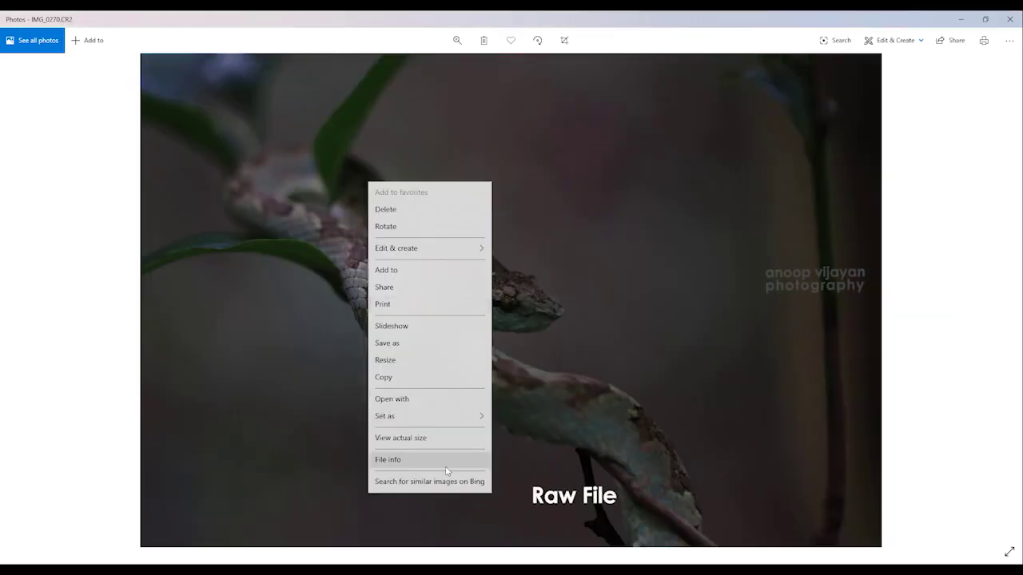
# Step: Show the file info details for IMG_0270.CR2 in Windows Photos
pyautogui.click(445, 465)
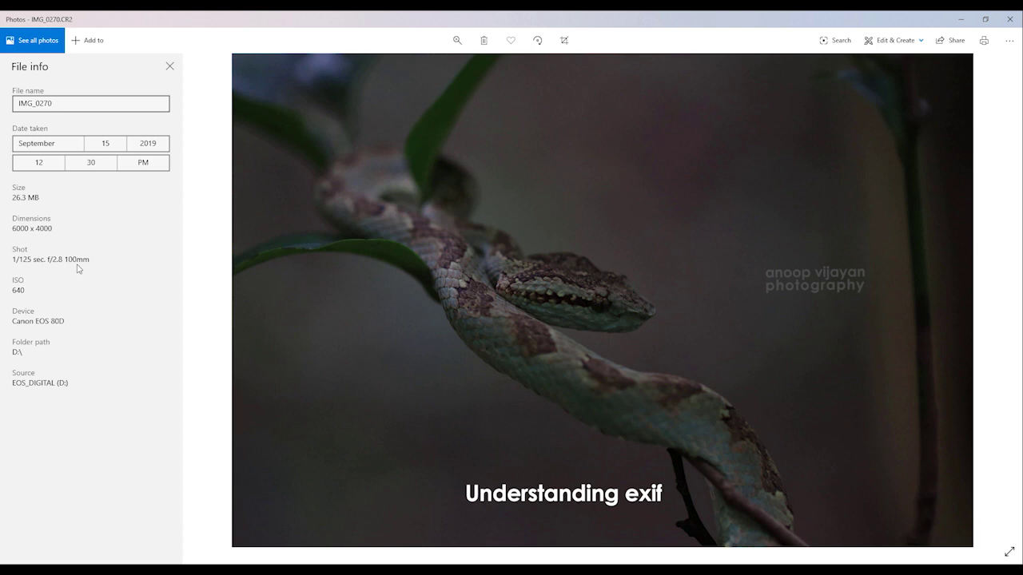
# Step: Highlight the ISO 640 value and the Canon EOS 80D camera model in the details
pyautogui.moveTo(27, 290); pyautogui.dragTo(4, 287)
pyautogui.moveTo(60, 321); pyautogui.dragTo(8, 321)
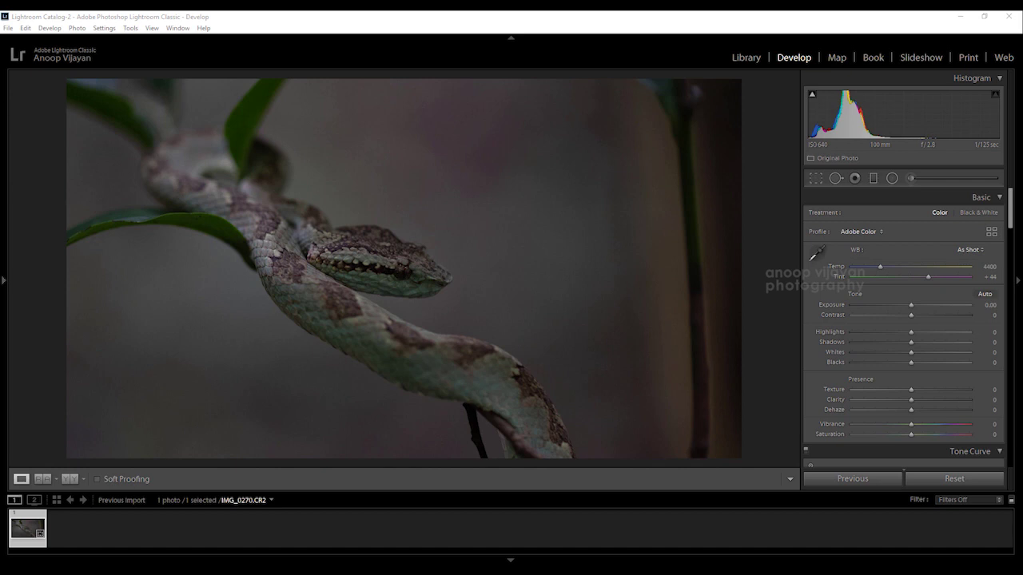
# Step: Reset the photo, then enable Remove Chromatic Aberration and lens profile corrections
pyautogui.keyDown('ctrl'); pyautogui.click(869, 451); pyautogui.keyUp('ctrl')
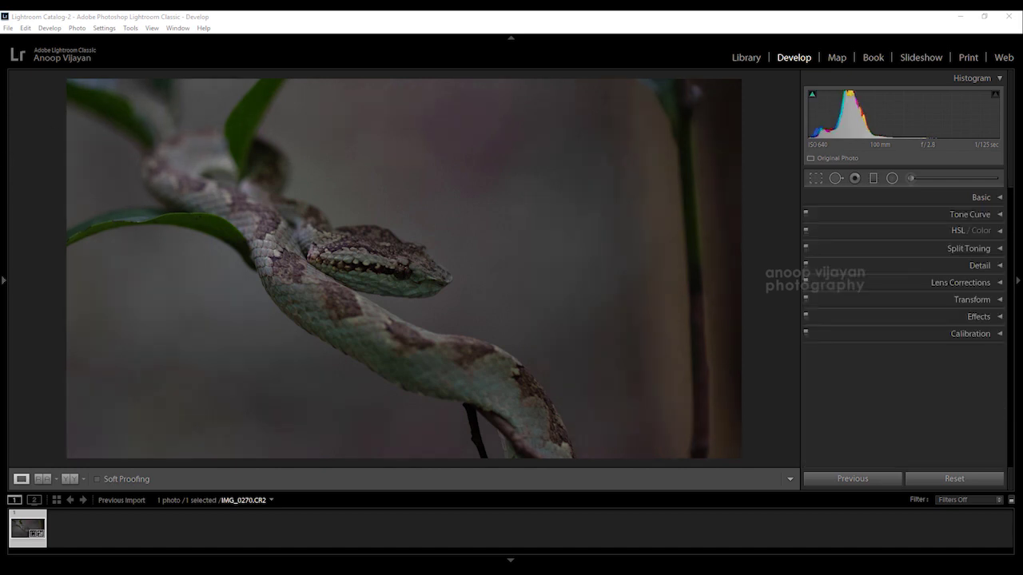
pyautogui.click(954, 478)
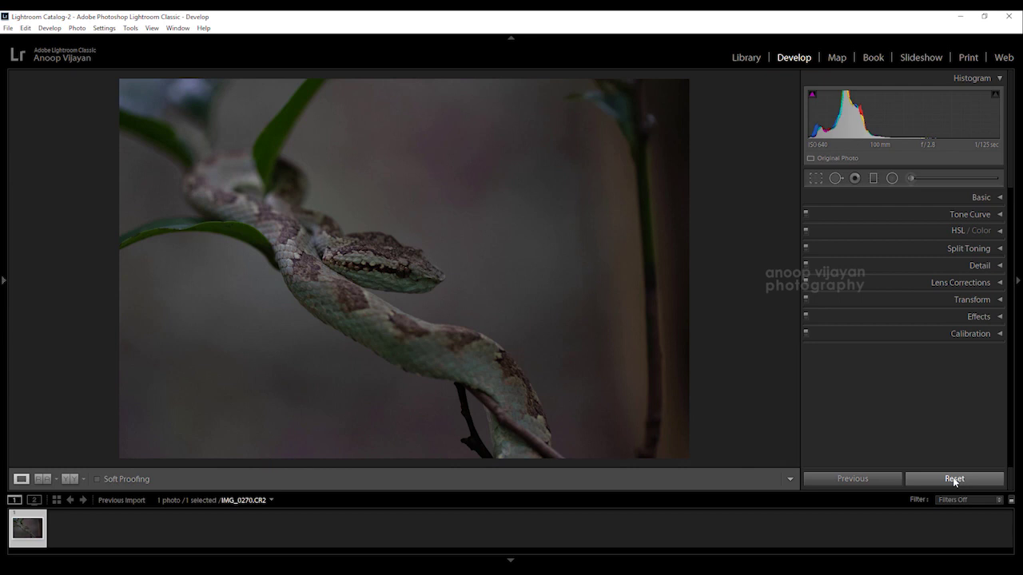
pyautogui.click(982, 285)
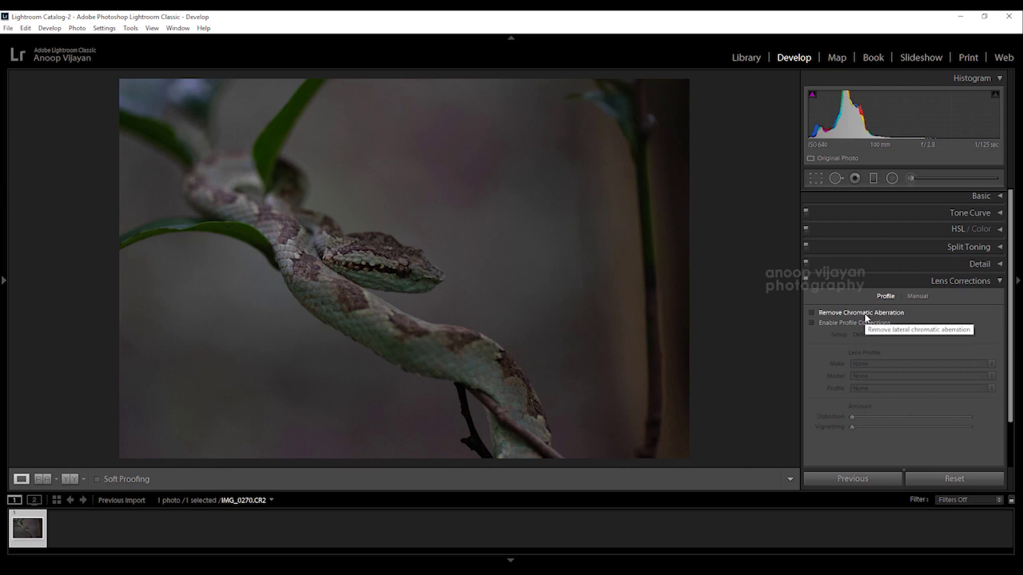
pyautogui.click(864, 314)
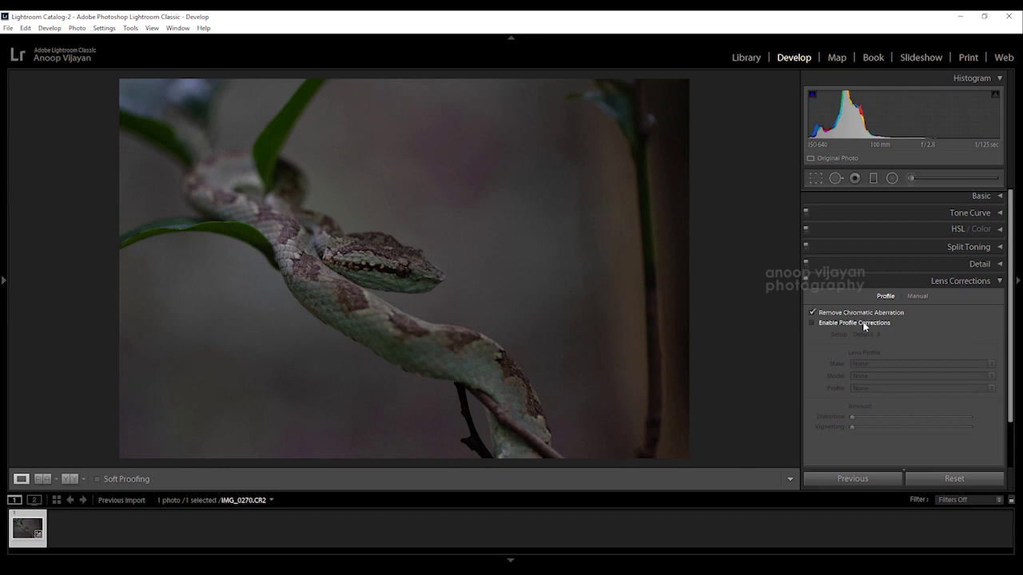
pyautogui.click(864, 324)
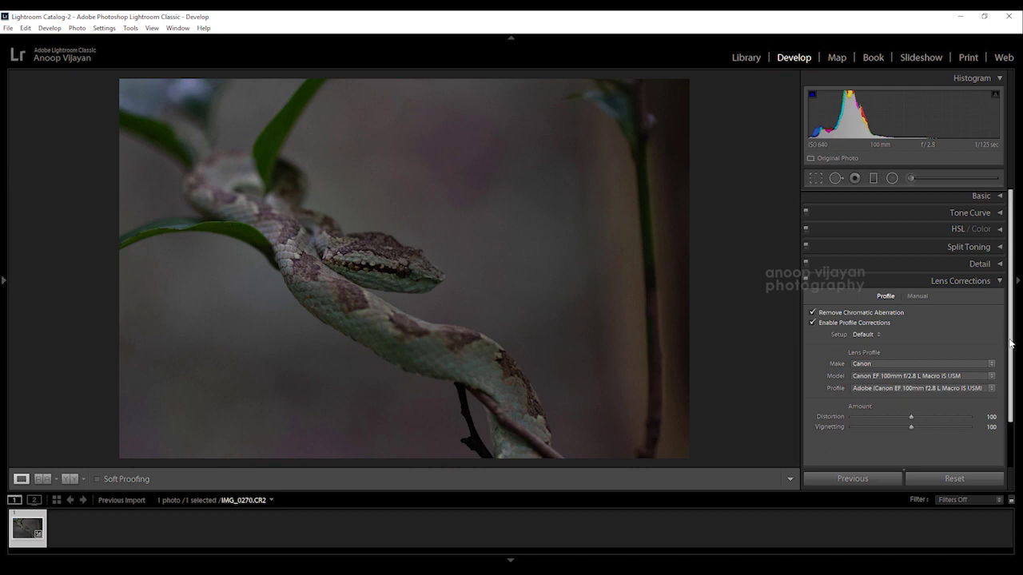
pyautogui.click(998, 196)
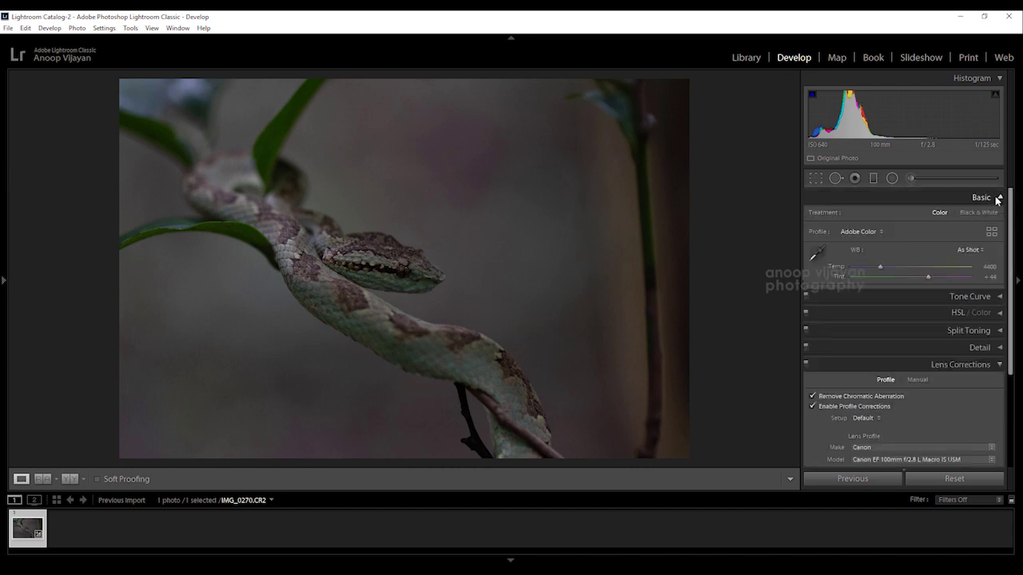
# Step: Switch the photo's profile from Adobe Color to Adobe Landscape
pyautogui.click(863, 232)
pyautogui.click(920, 257)
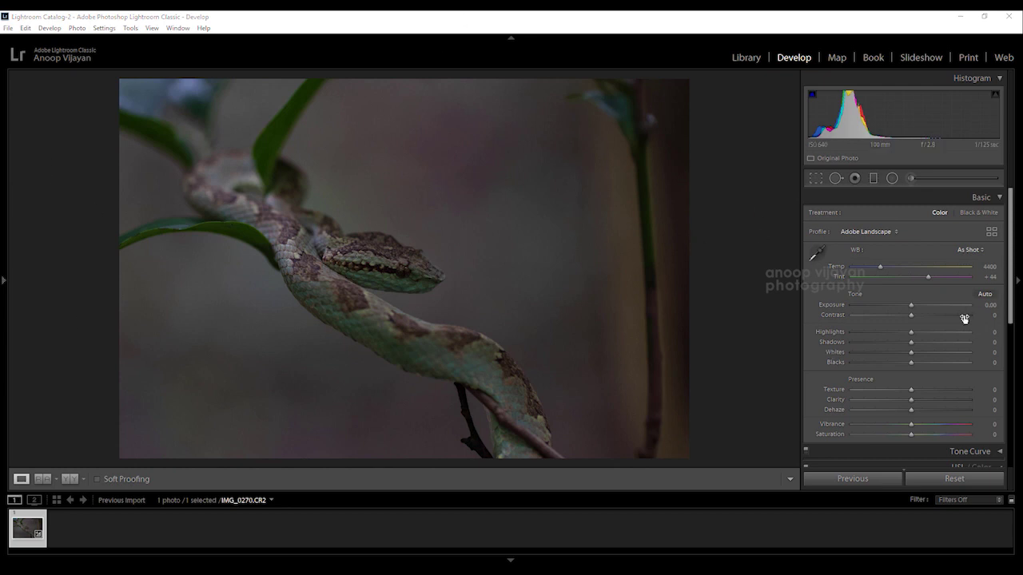
# Step: Set Exposure +0.25, Highlights +42, Shadows +26, Whites +19, and add Texture +7 and Clarity +11
pyautogui.moveTo(910, 305); pyautogui.dragTo(924, 343)
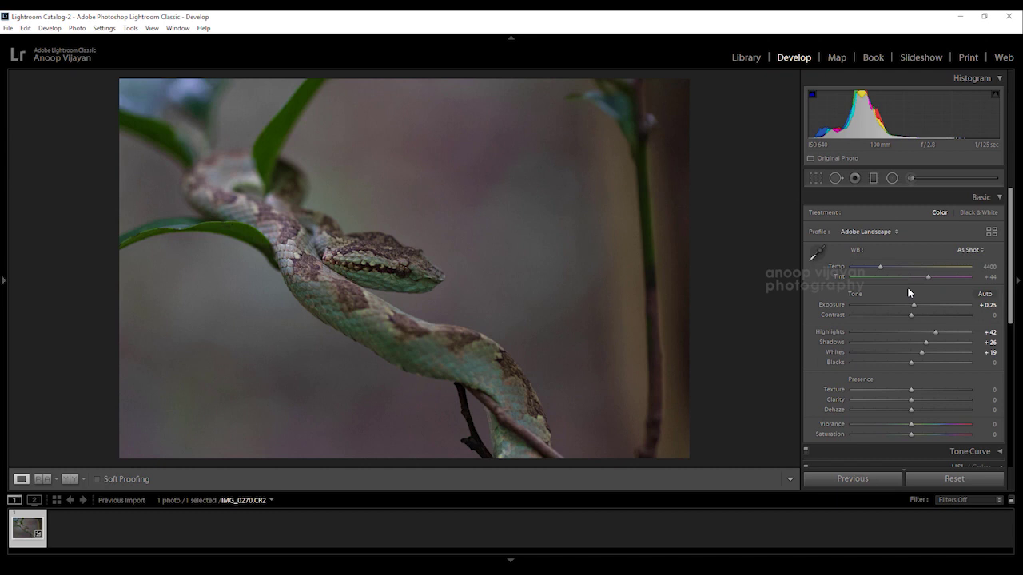
pyautogui.moveTo(1011, 308); pyautogui.dragTo(1009, 339)
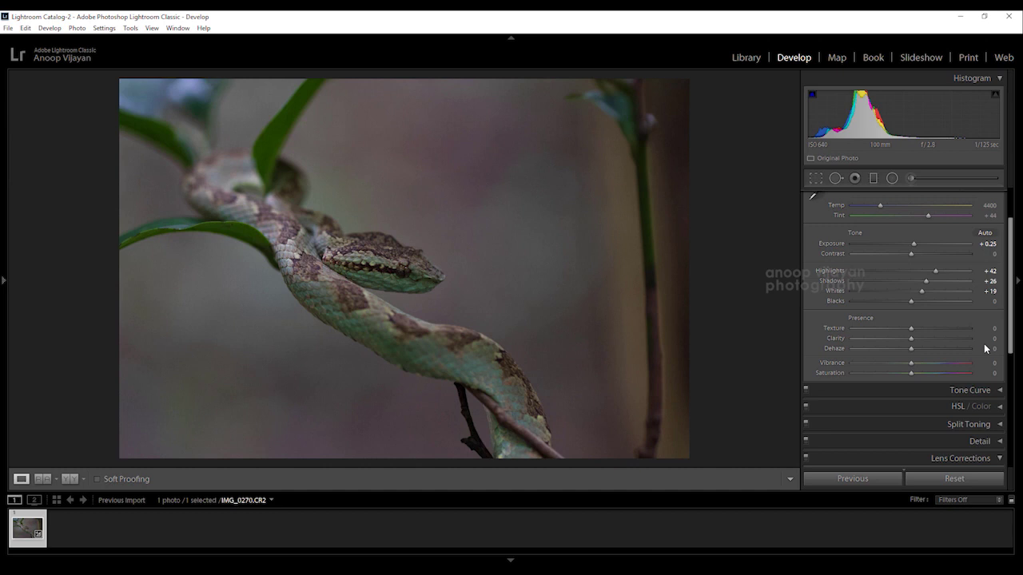
pyautogui.moveTo(911, 329)
pyautogui.mouseDown()
pyautogui.moveTo(918, 351)
pyautogui.moveTo(907, 329)
pyautogui.moveTo(917, 340)
pyautogui.mouseUp()
# Step: Reset the presence sliders, then set Dehaze +18, Vibrance +5 and Saturation +9
pyautogui.doubleClick(919, 349)
pyautogui.doubleClick(917, 339)
pyautogui.doubleClick(912, 329)
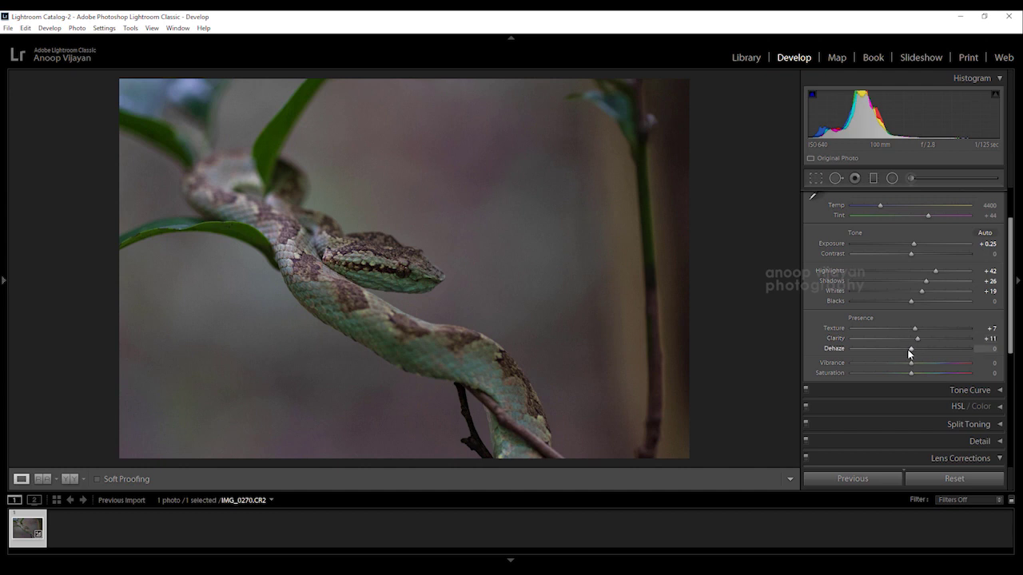
pyautogui.moveTo(911, 350); pyautogui.dragTo(921, 350)
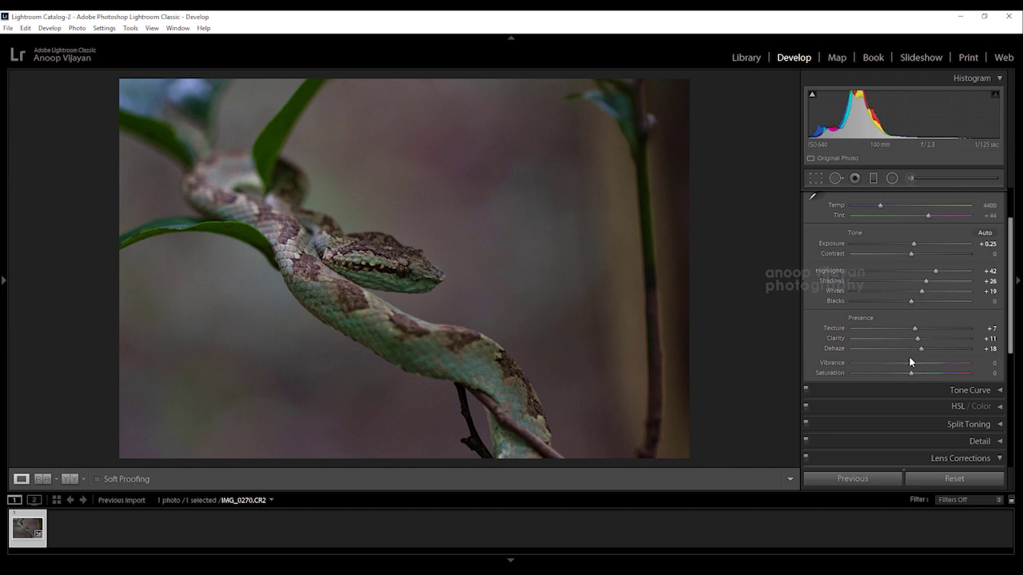
pyautogui.moveTo(910, 362); pyautogui.dragTo(914, 366)
pyautogui.moveTo(913, 376); pyautogui.dragTo(915, 378)
# Step: Check the Tone Curve and HSL / Color panels without changing them
pyautogui.click(998, 390)
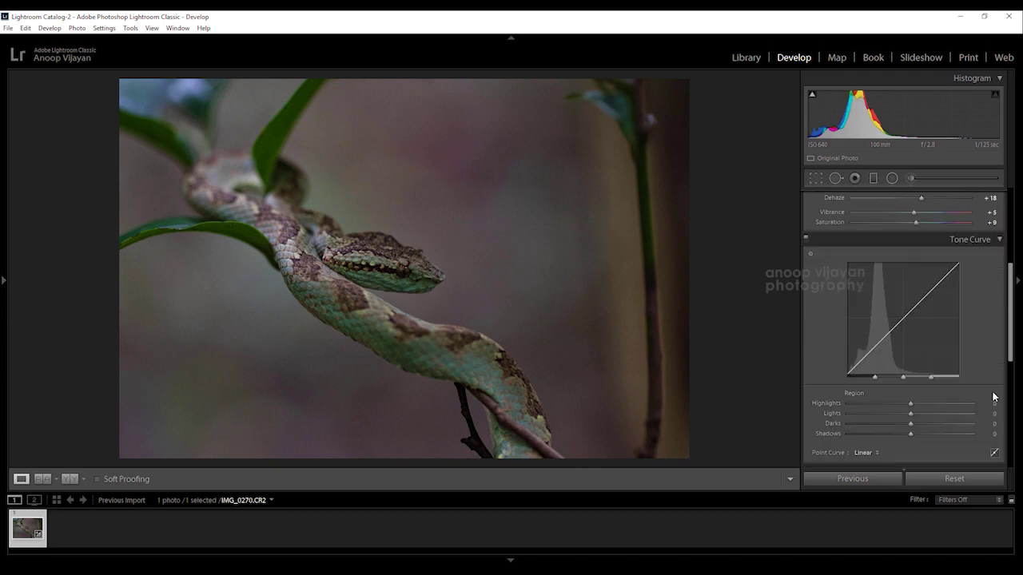
pyautogui.click(996, 241)
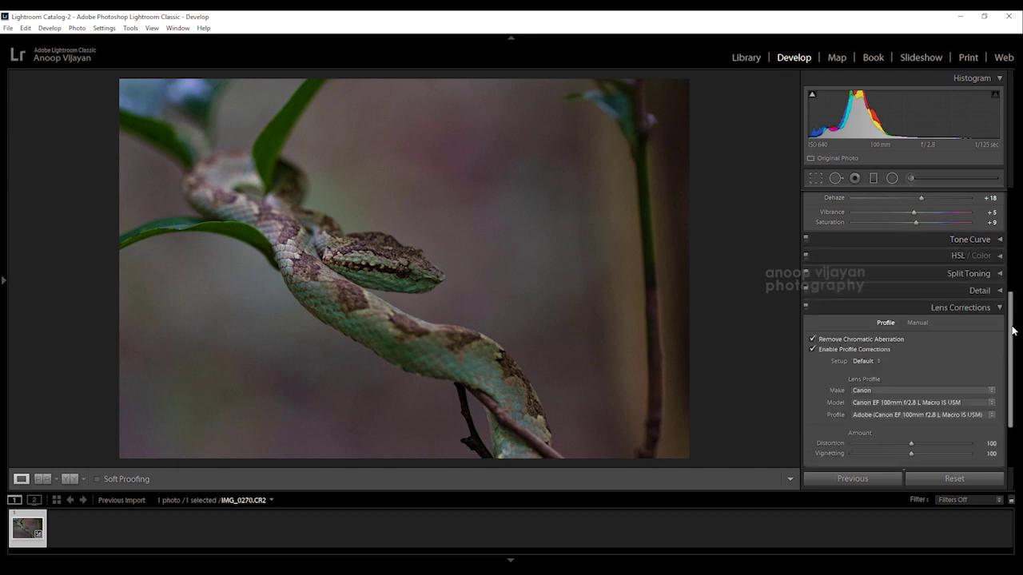
pyautogui.scroll(5, 1012, 327)
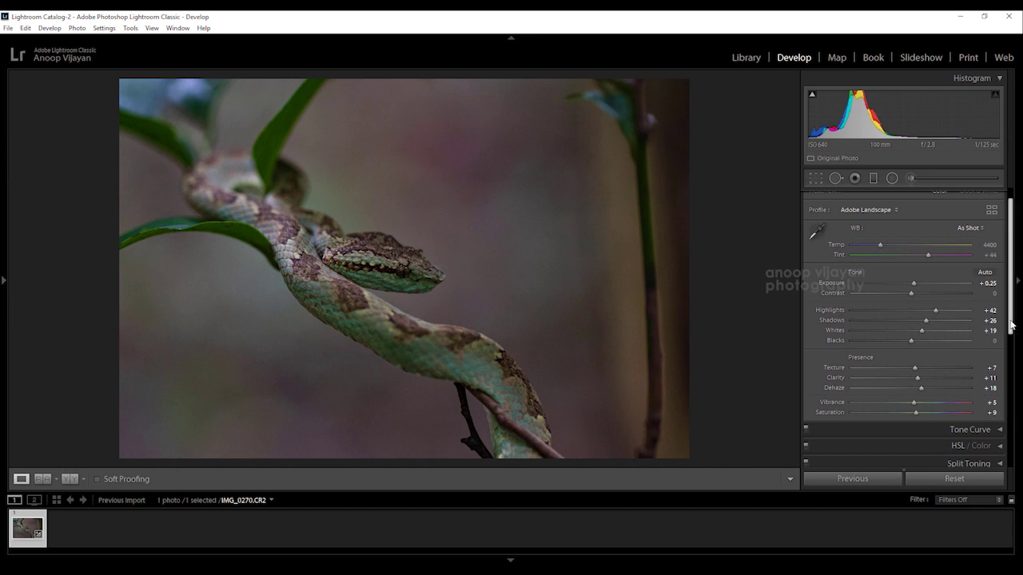
pyautogui.moveTo(1012, 326); pyautogui.dragTo(1012, 400)
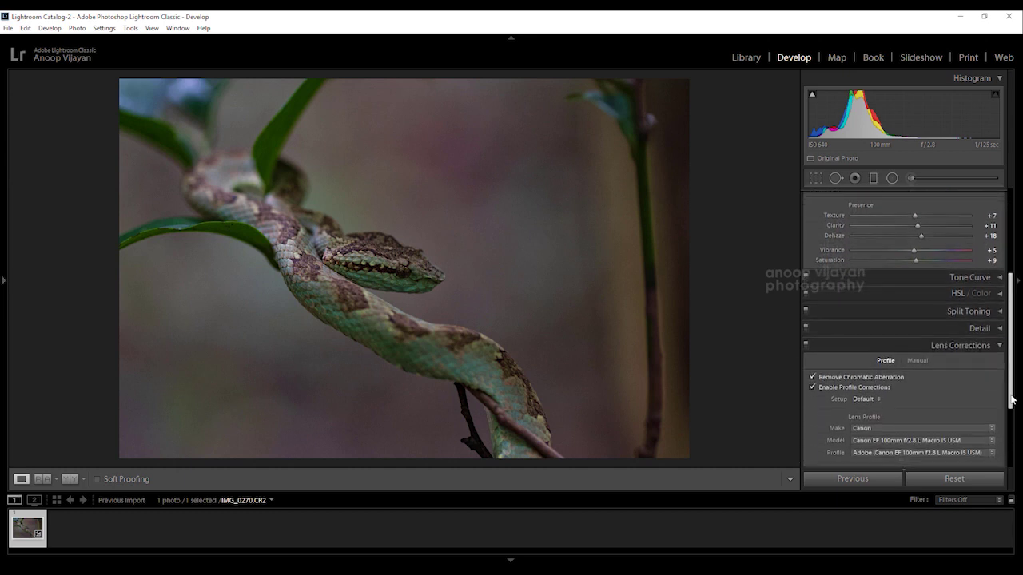
pyautogui.click(991, 295)
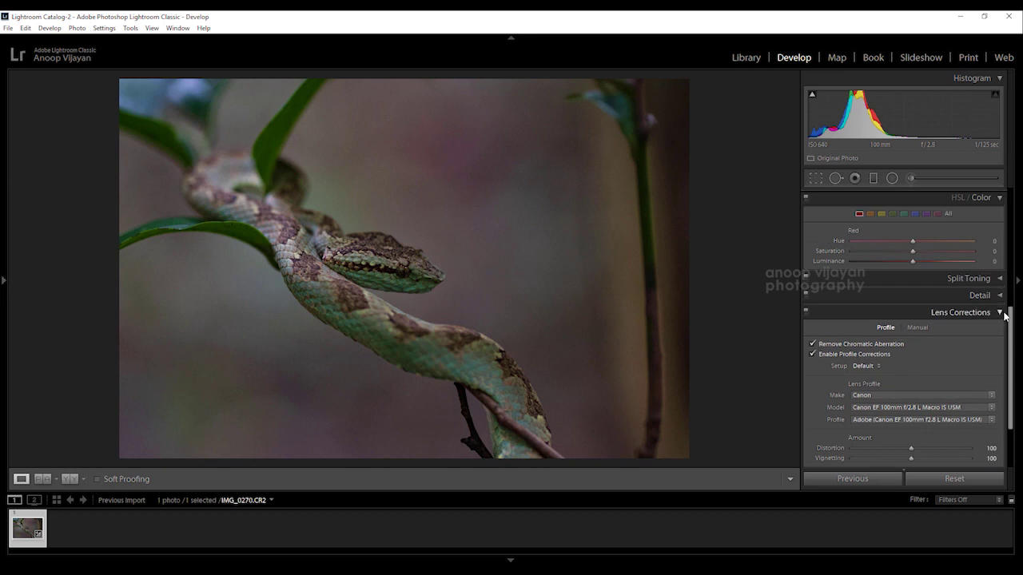
pyautogui.moveTo(1015, 332); pyautogui.dragTo(1010, 288)
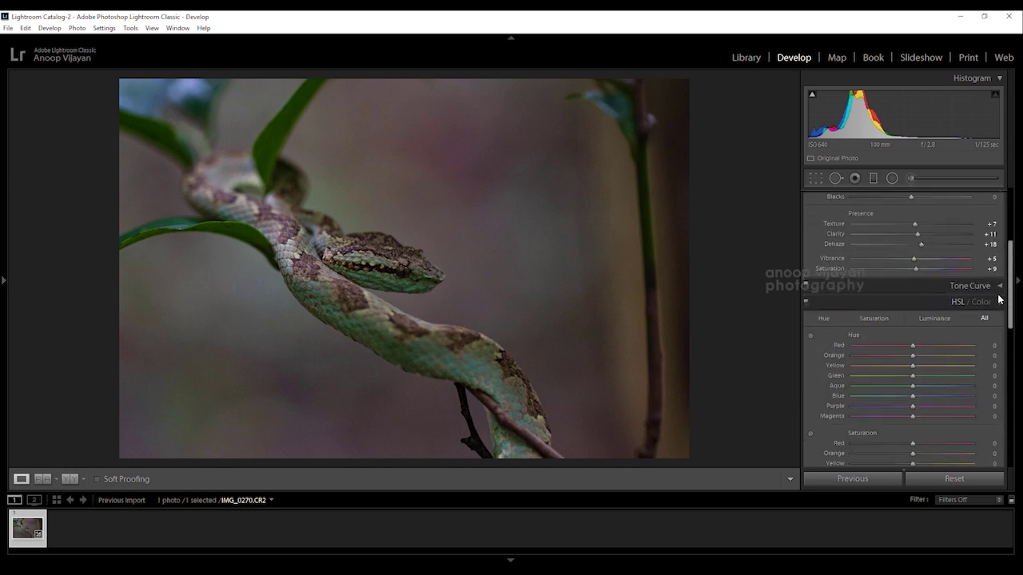
pyautogui.moveTo(1011, 303); pyautogui.dragTo(1010, 350)
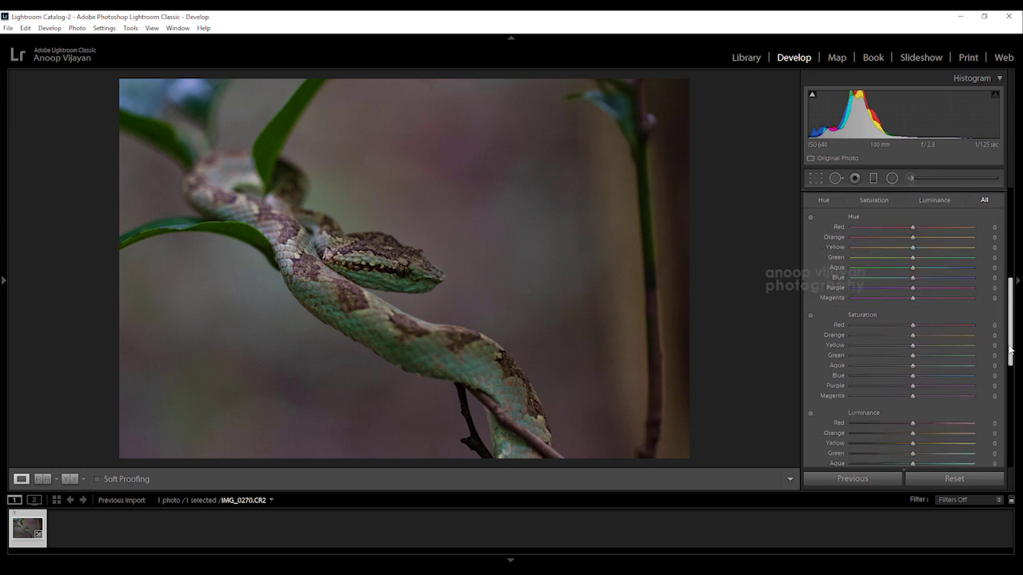
pyautogui.scroll(-5, 987, 206)
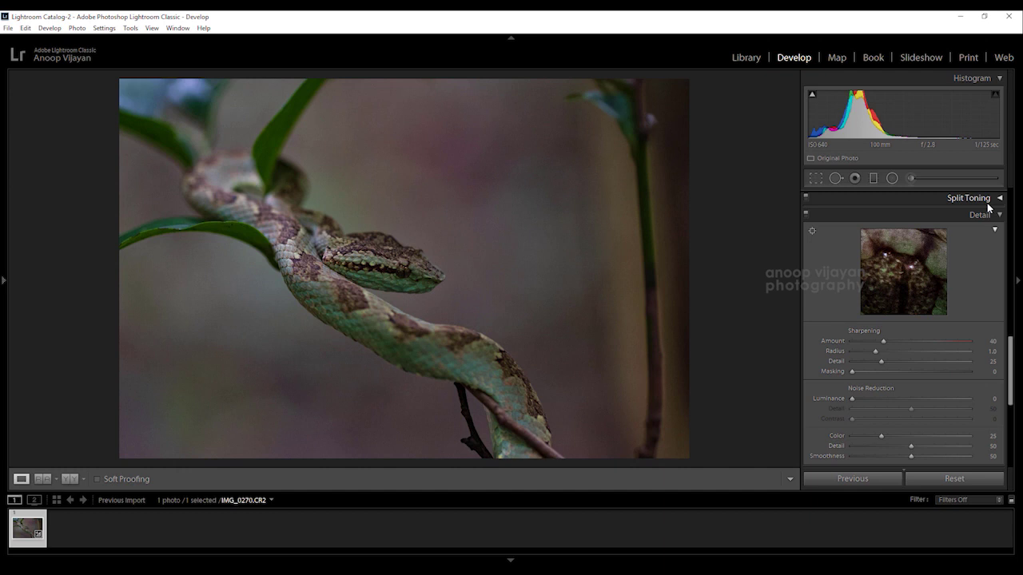
# Step: In Detail, set Sharpening Amount to 43 and colour noise reduction to 42
pyautogui.moveTo(1010, 357); pyautogui.dragTo(1010, 383)
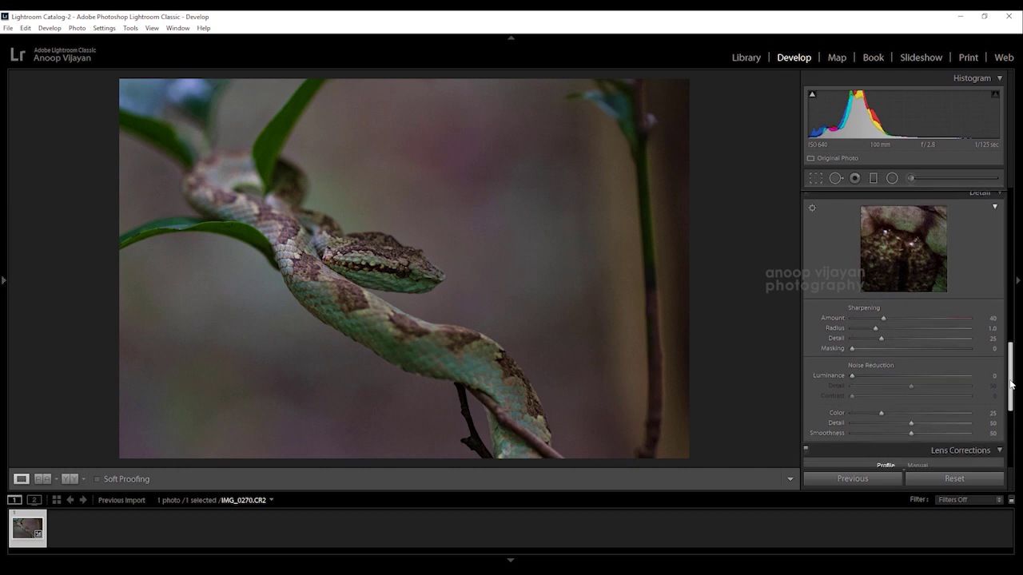
pyautogui.moveTo(883, 319); pyautogui.dragTo(887, 322)
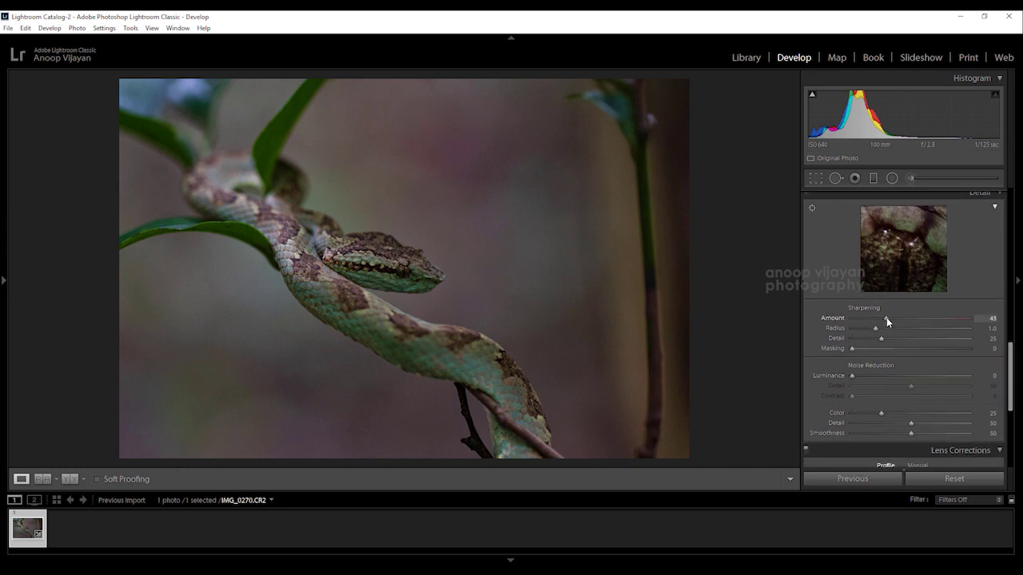
pyautogui.moveTo(881, 414); pyautogui.dragTo(933, 414)
pyautogui.moveTo(1012, 383); pyautogui.dragTo(1011, 436)
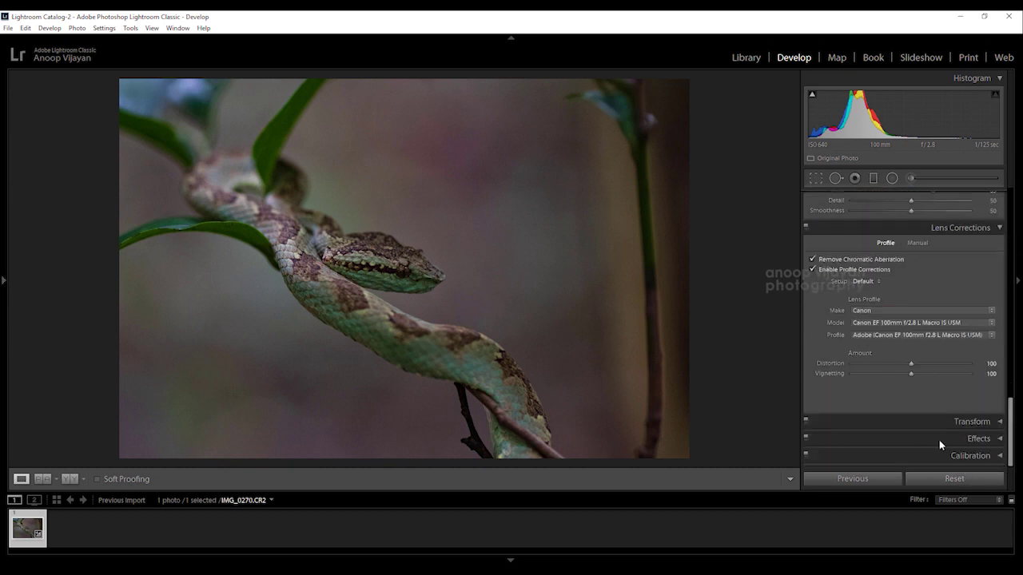
pyautogui.moveTo(1011, 431); pyautogui.dragTo(999, 229)
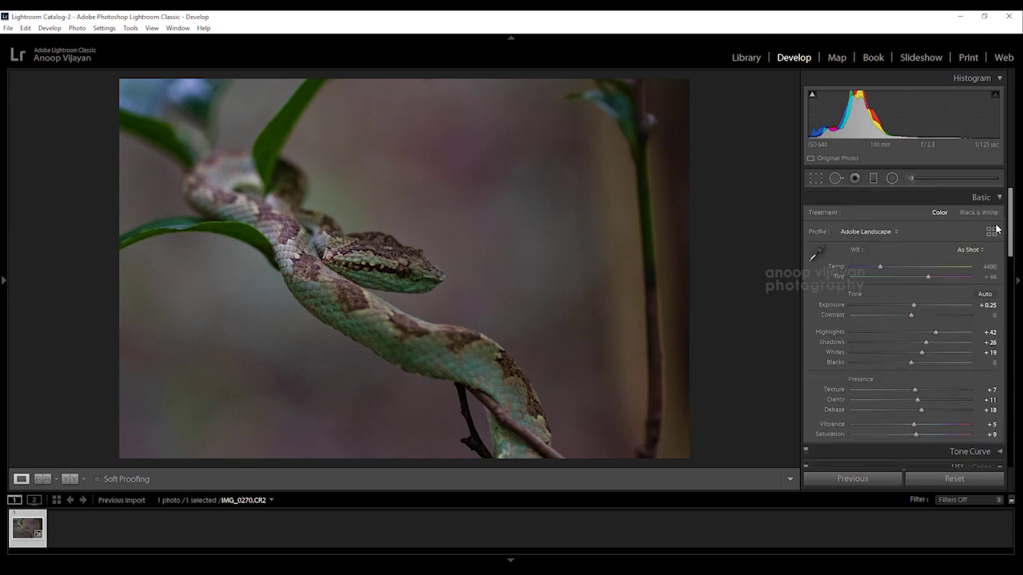
# Step: Export the photo as a 16-bit PSD to the output folder, then show the Before/After view
pyautogui.click(8, 28)
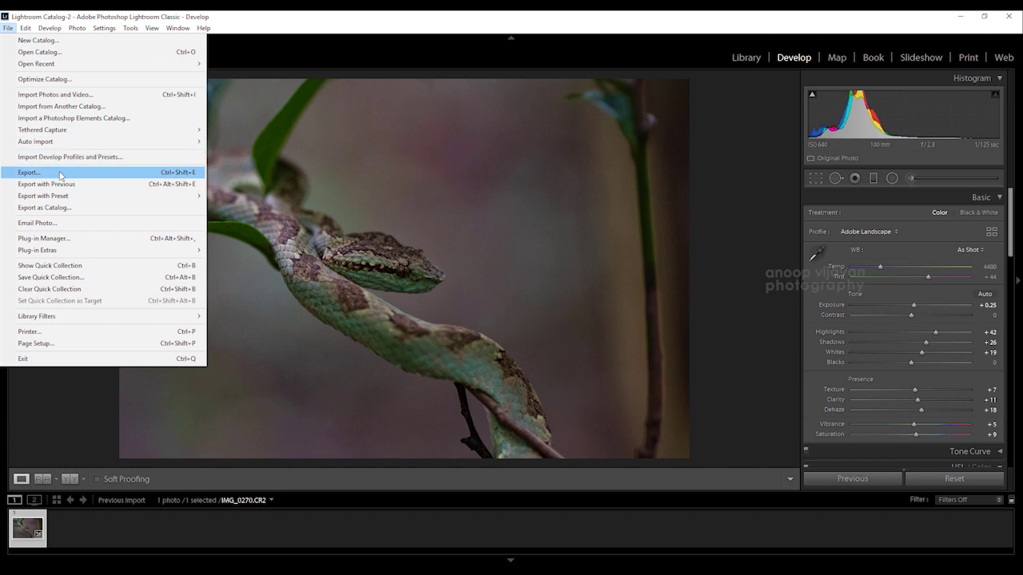
pyautogui.click(60, 173)
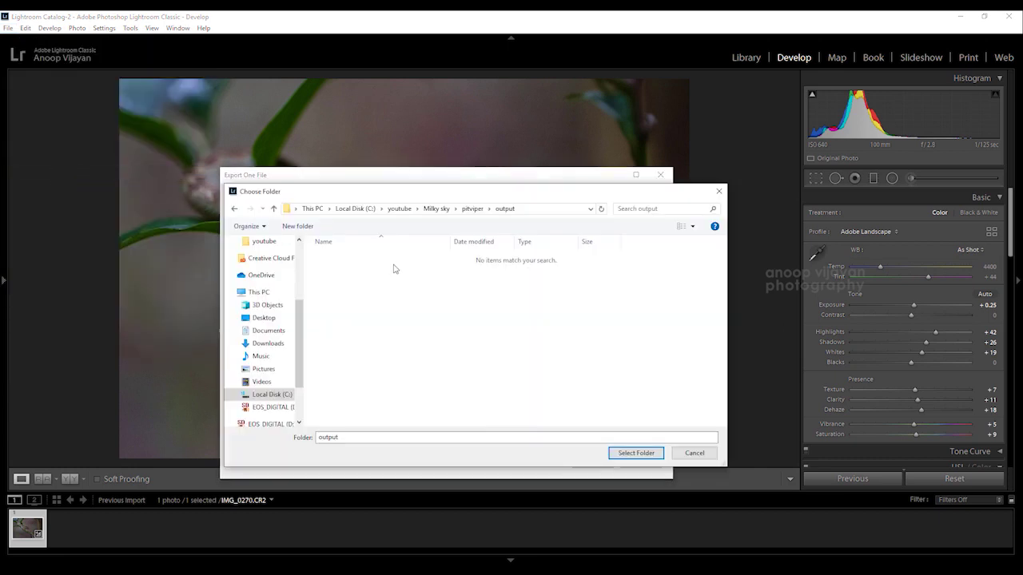
pyautogui.click(639, 454)
pyautogui.scroll(-5, 375, 264)
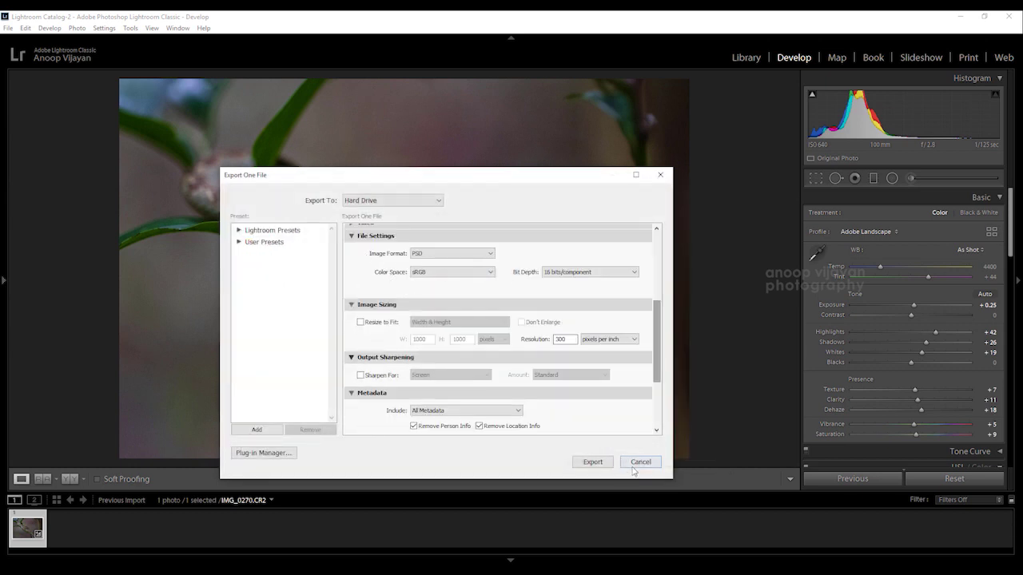
pyautogui.click(592, 463)
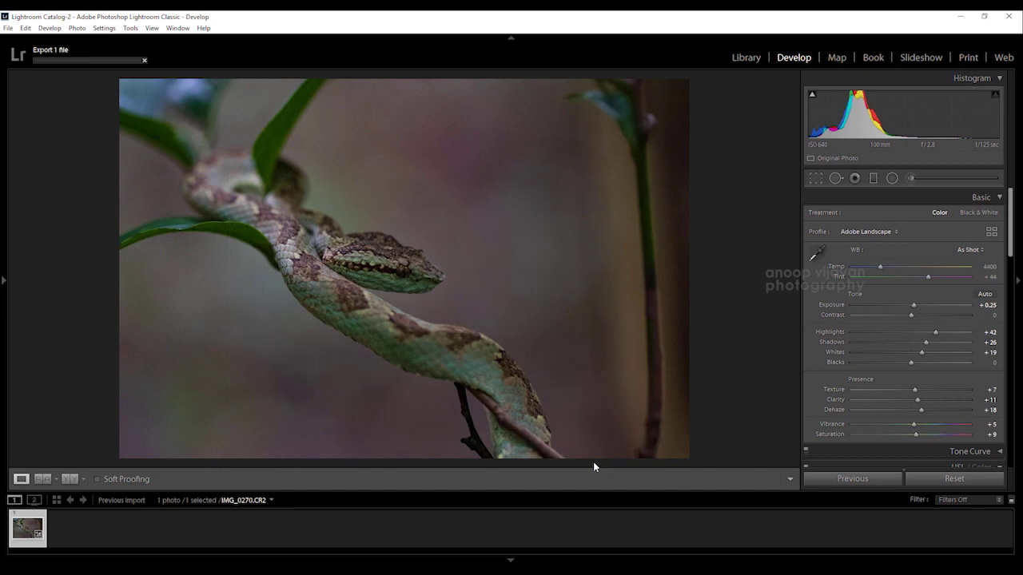
pyautogui.click(70, 479)
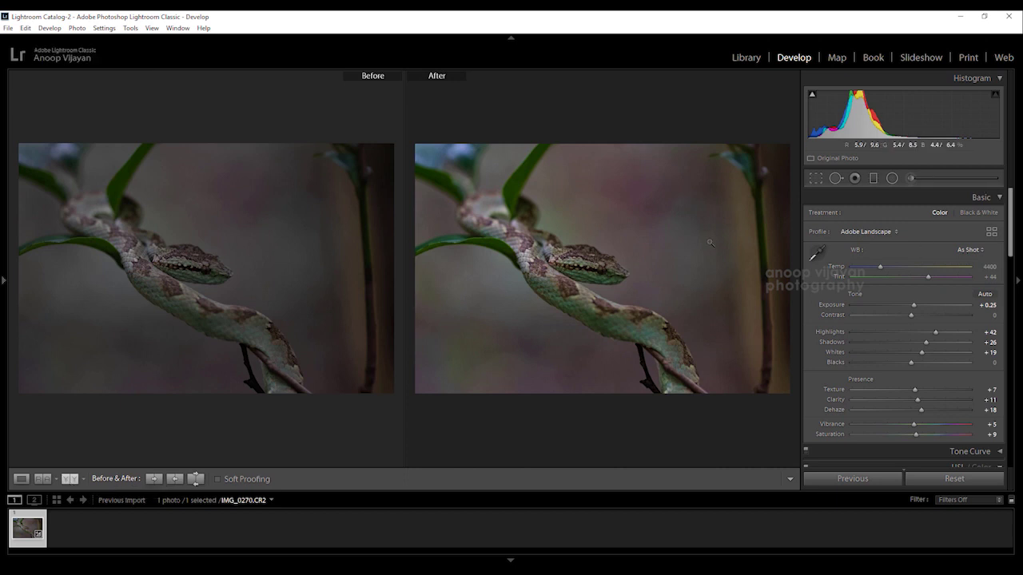
# Step: View the before/after comparison full screen
pyautogui.hotkey('ctrl', 'shift', 'f')
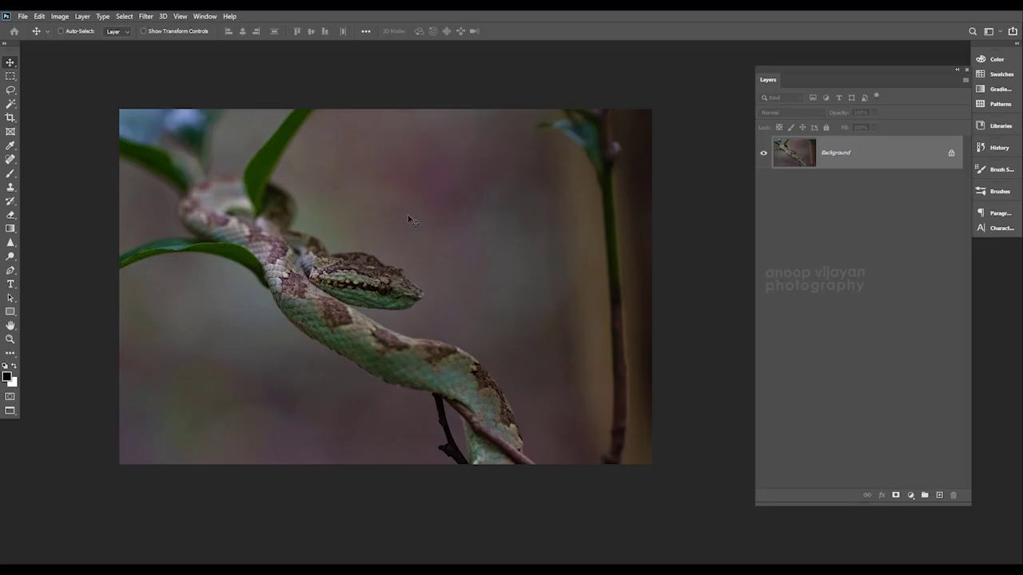
# Step: Duplicate the Background layer and set the copy to Multiply at about 39% opacity
pyautogui.moveTo(410, 219); pyautogui.dragTo(415, 229)
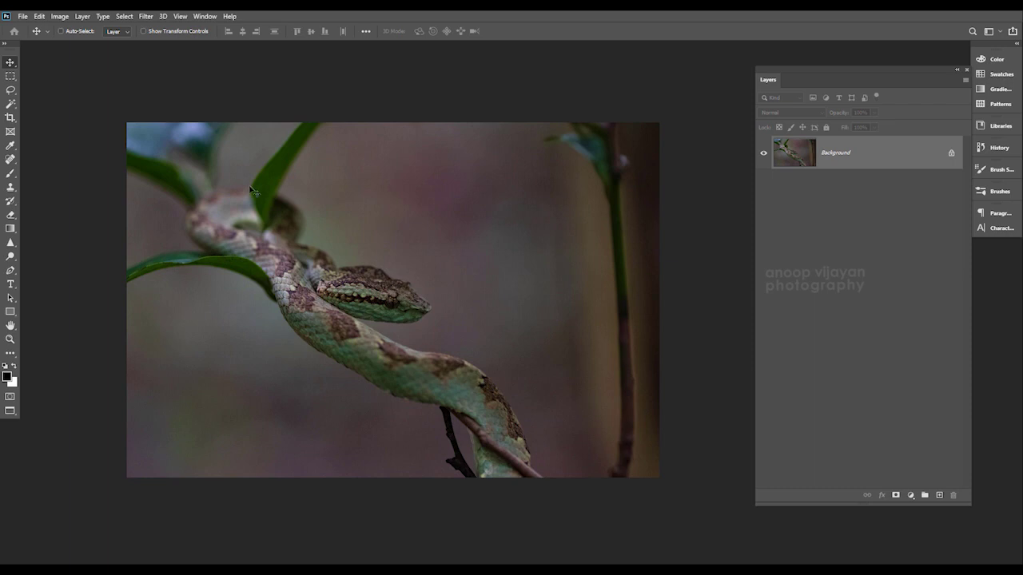
pyautogui.rightClick(850, 154)
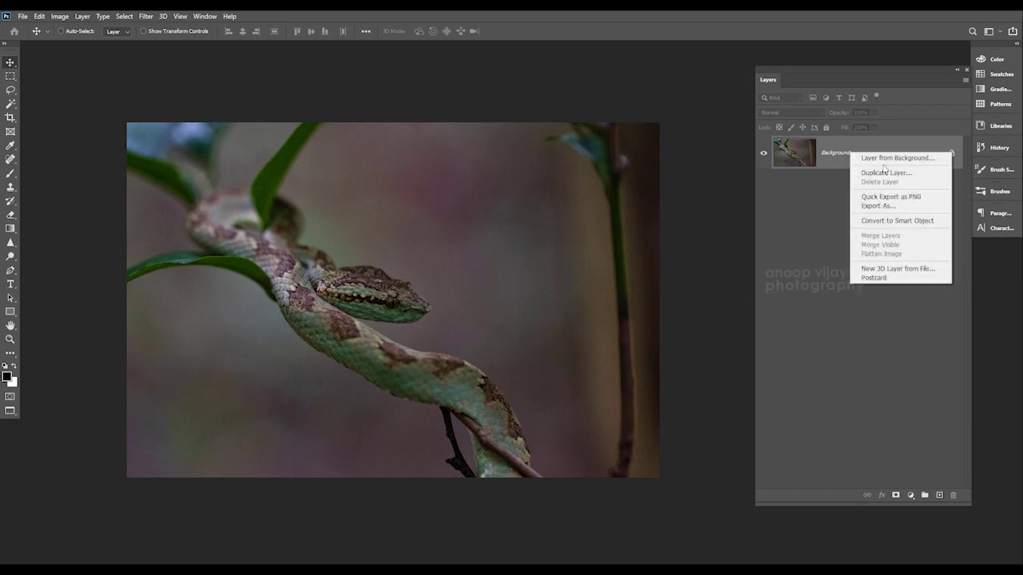
pyautogui.click(885, 172)
pyautogui.click(711, 264)
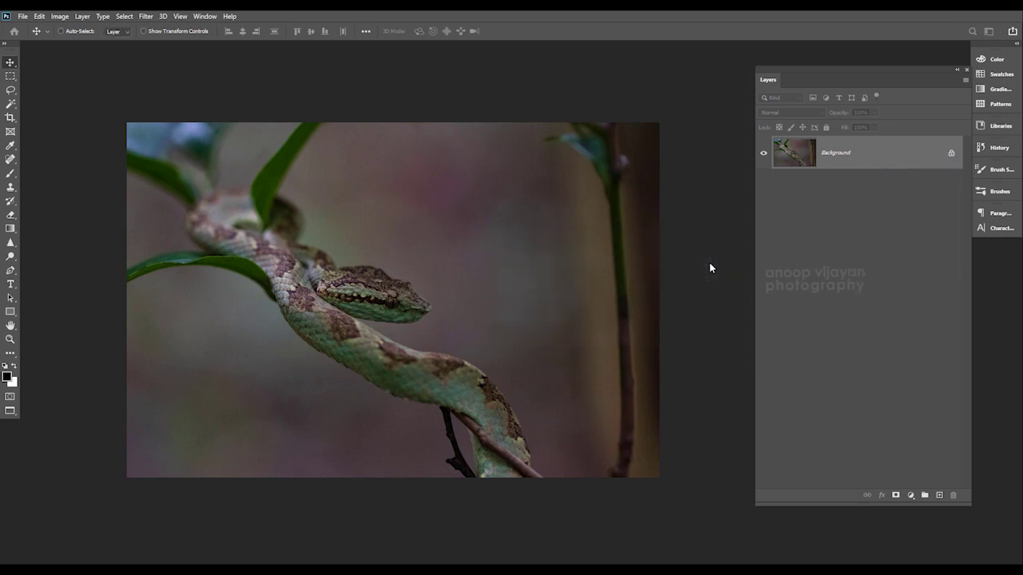
pyautogui.click(796, 111)
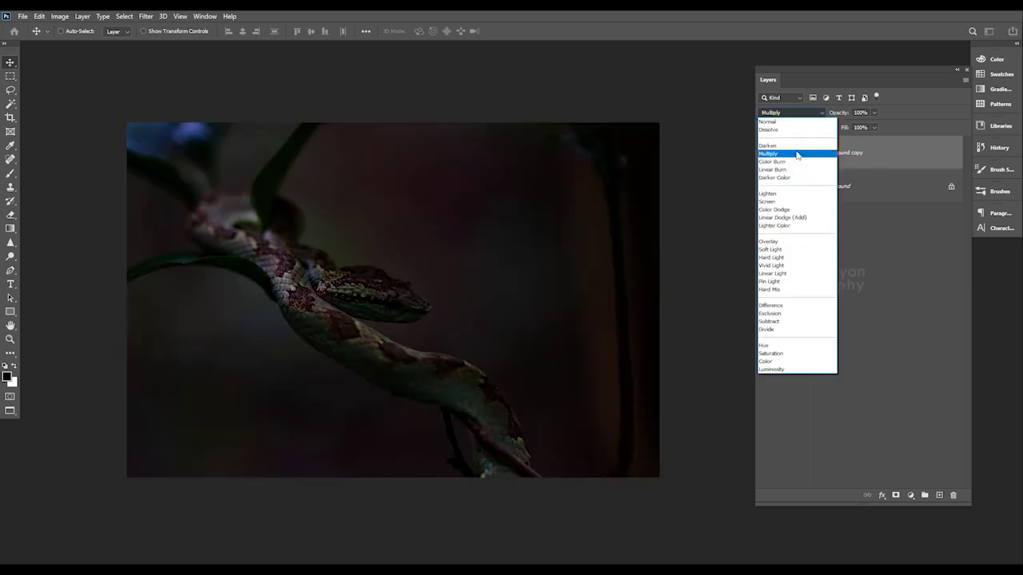
pyautogui.click(797, 154)
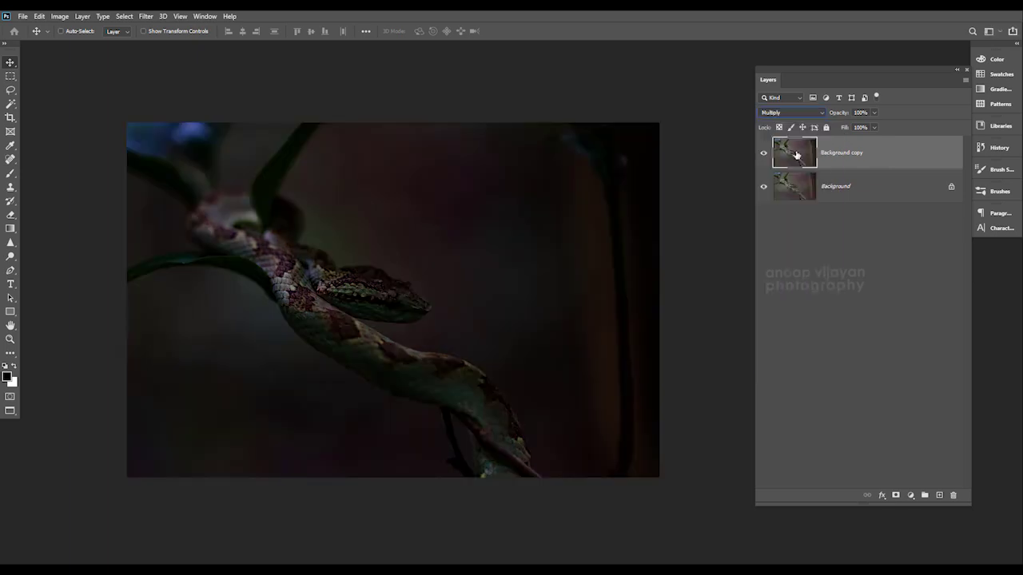
pyautogui.click(874, 113)
pyautogui.moveTo(879, 127); pyautogui.dragTo(845, 124)
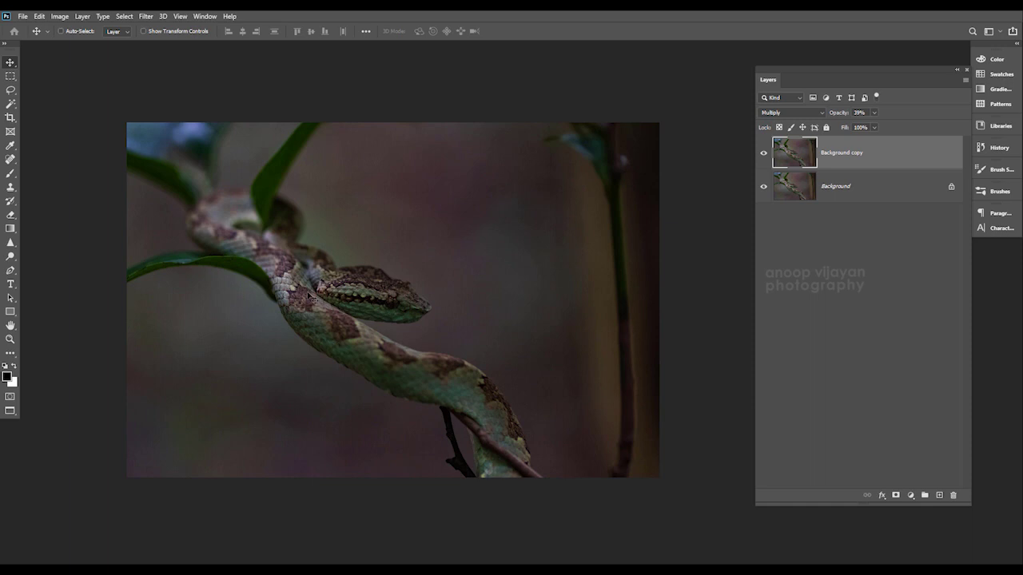
pyautogui.click(82, 17)
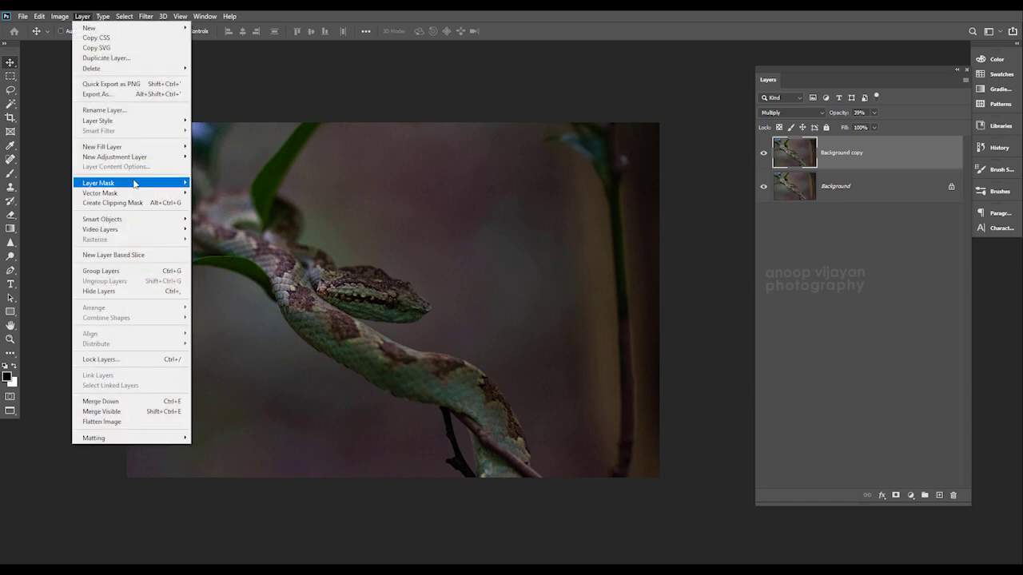
# Step: Add a Reveal All mask to the Multiply copy and paint black over the snake's body
pyautogui.moveTo(136, 183)
pyautogui.click(207, 183)
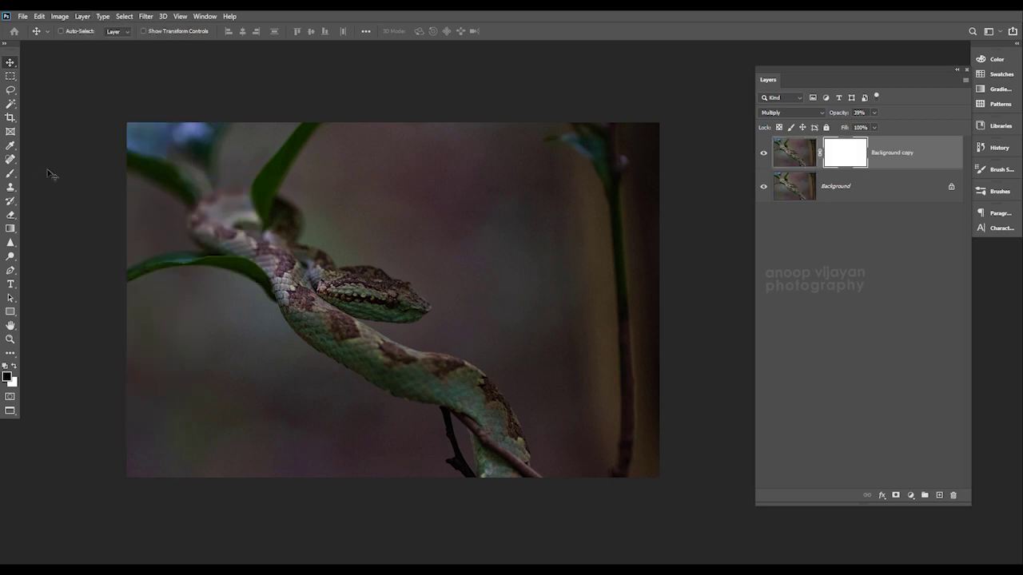
pyautogui.click(11, 174)
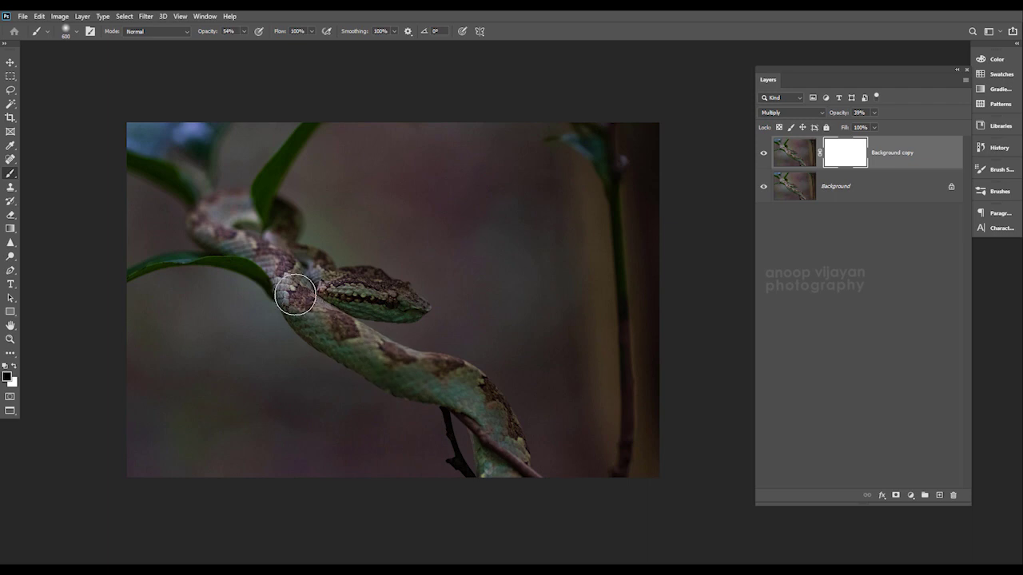
pyautogui.moveTo(224, 232)
pyautogui.mouseDown()
pyautogui.moveTo(255, 211)
pyautogui.moveTo(303, 269)
pyautogui.moveTo(347, 298)
pyautogui.moveTo(393, 308)
pyautogui.moveTo(367, 298)
pyautogui.moveTo(389, 302)
pyautogui.moveTo(332, 312)
pyautogui.moveTo(362, 337)
pyautogui.moveTo(229, 211)
pyautogui.moveTo(329, 284)
pyautogui.moveTo(307, 283)
pyautogui.moveTo(293, 297)
pyautogui.moveTo(320, 303)
pyautogui.mouseUp()
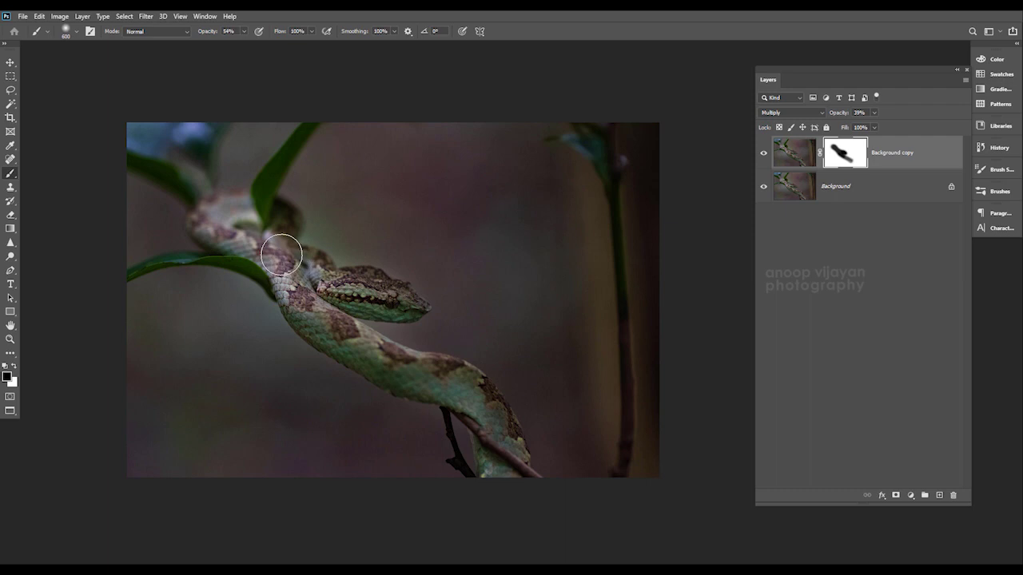
# Step: Toggle the Multiply copy to compare, then extend the mask over the snake's lower body
pyautogui.click(763, 153)
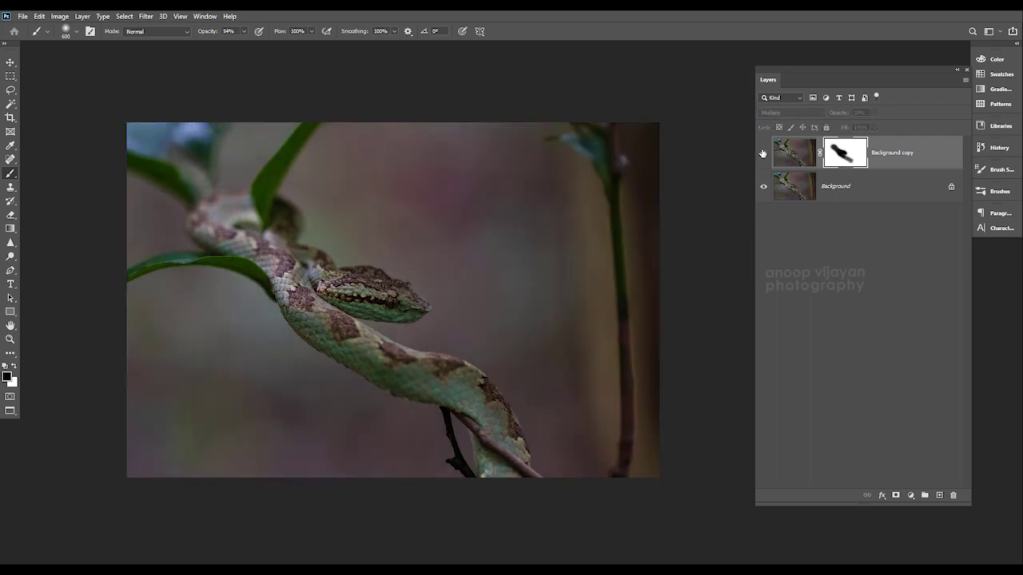
pyautogui.click(764, 153)
pyautogui.click(457, 390)
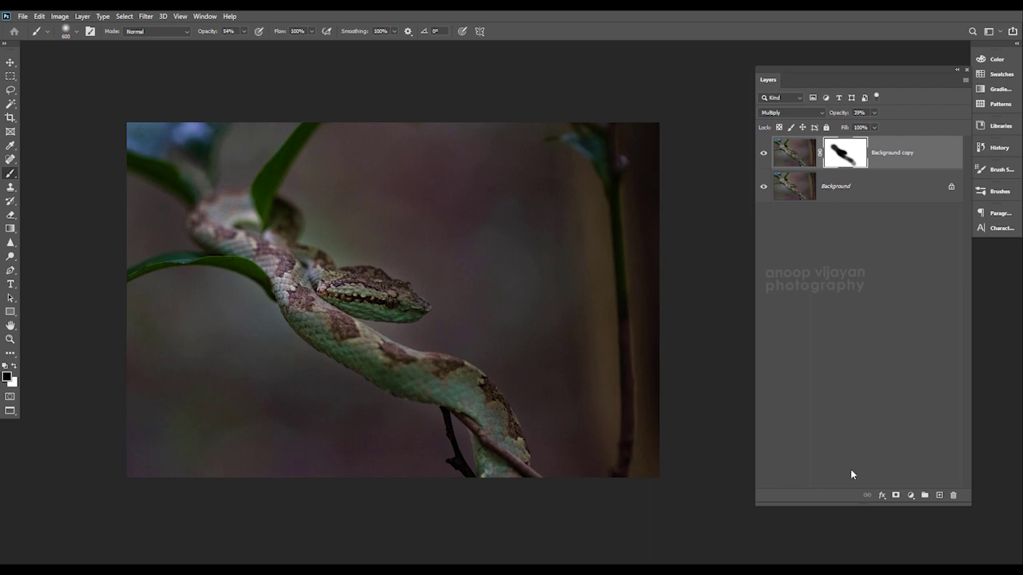
pyautogui.click(910, 495)
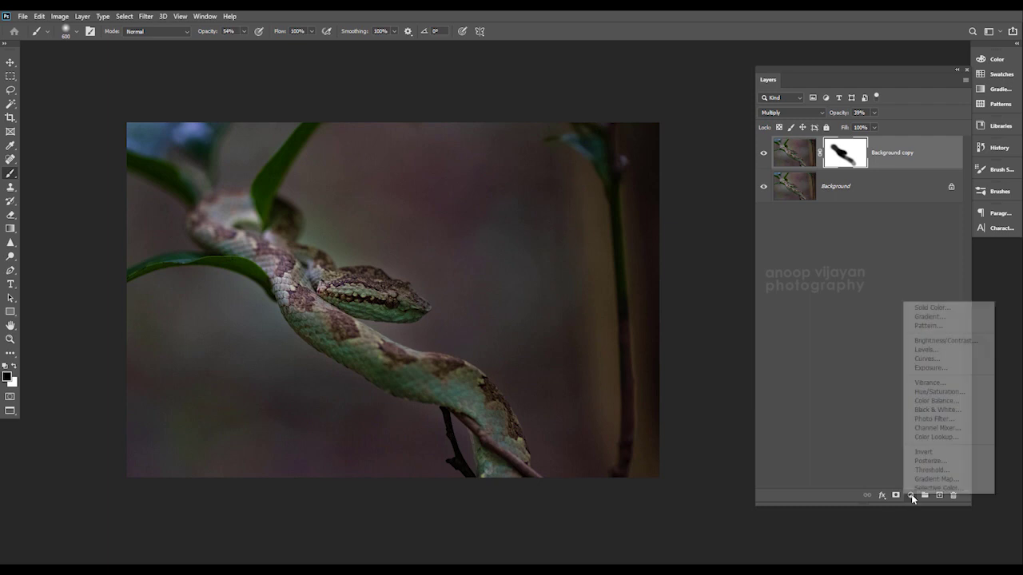
# Step: Add a Color Lookup layer using TensionGreen.3DL at 28% opacity
pyautogui.click(935, 437)
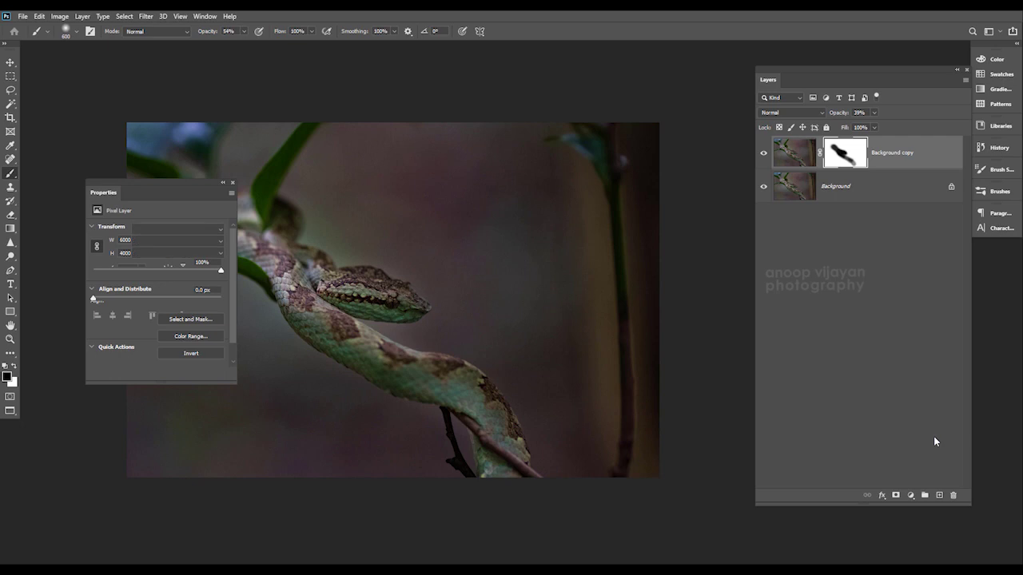
pyautogui.moveTo(169, 185); pyautogui.dragTo(869, 263)
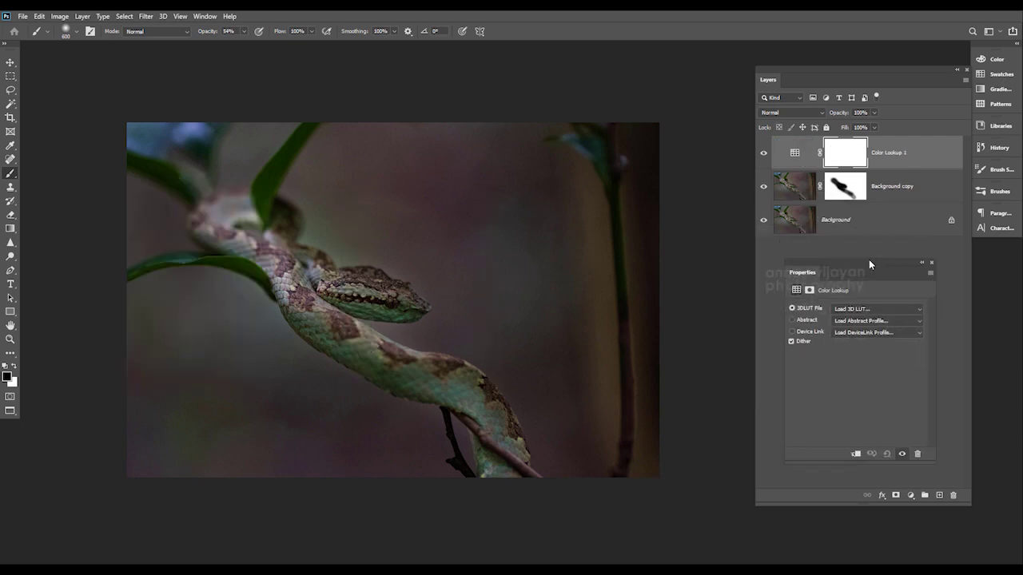
pyautogui.click(874, 127)
pyautogui.moveTo(857, 127); pyautogui.dragTo(846, 127)
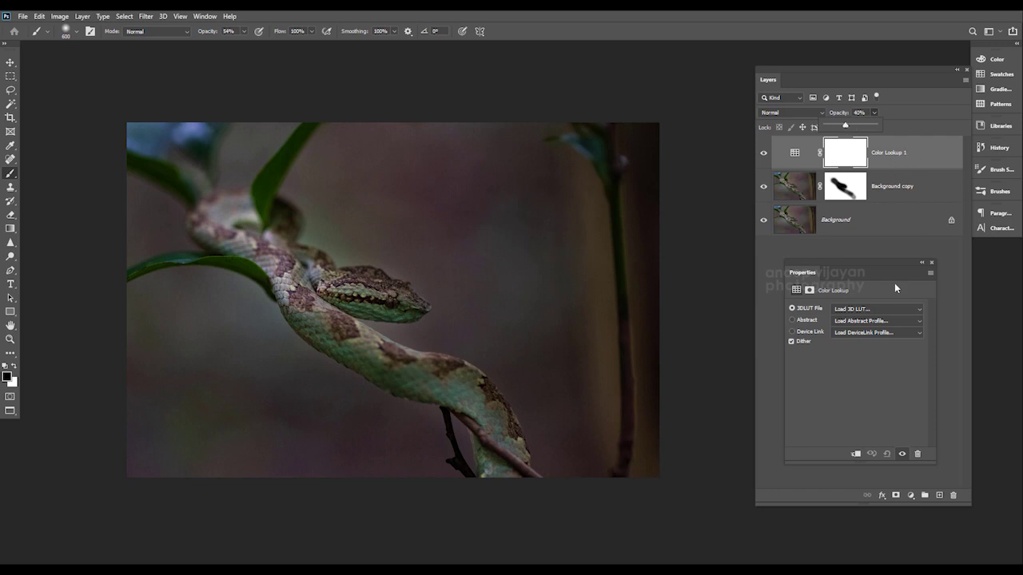
pyautogui.click(879, 309)
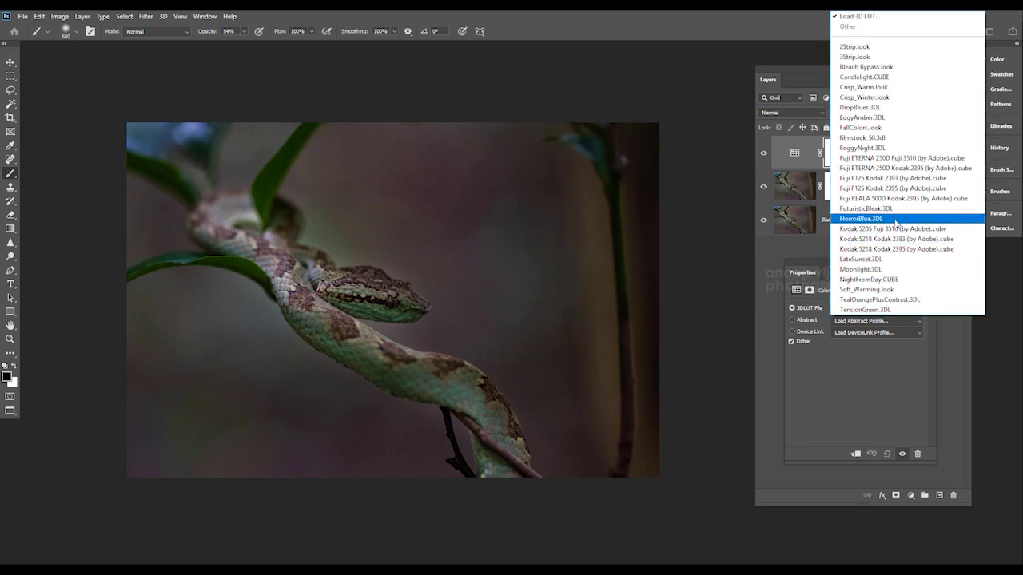
pyautogui.click(908, 310)
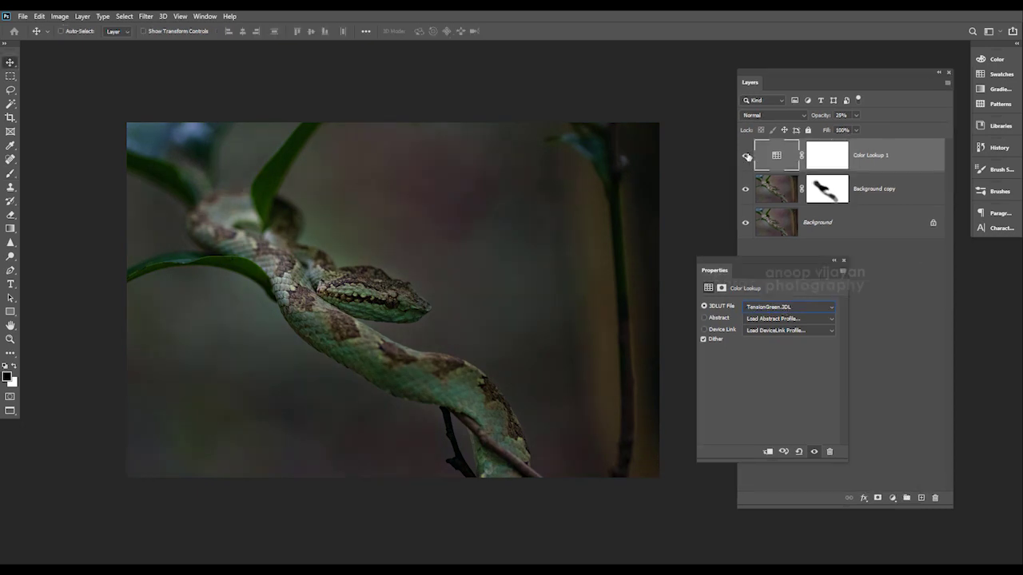
pyautogui.click(747, 156)
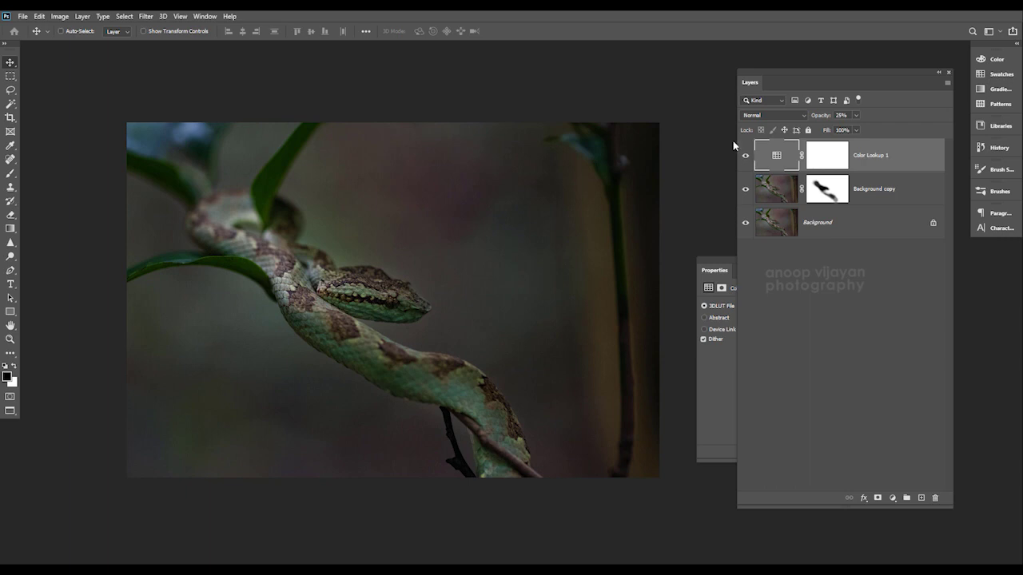
pyautogui.click(722, 360)
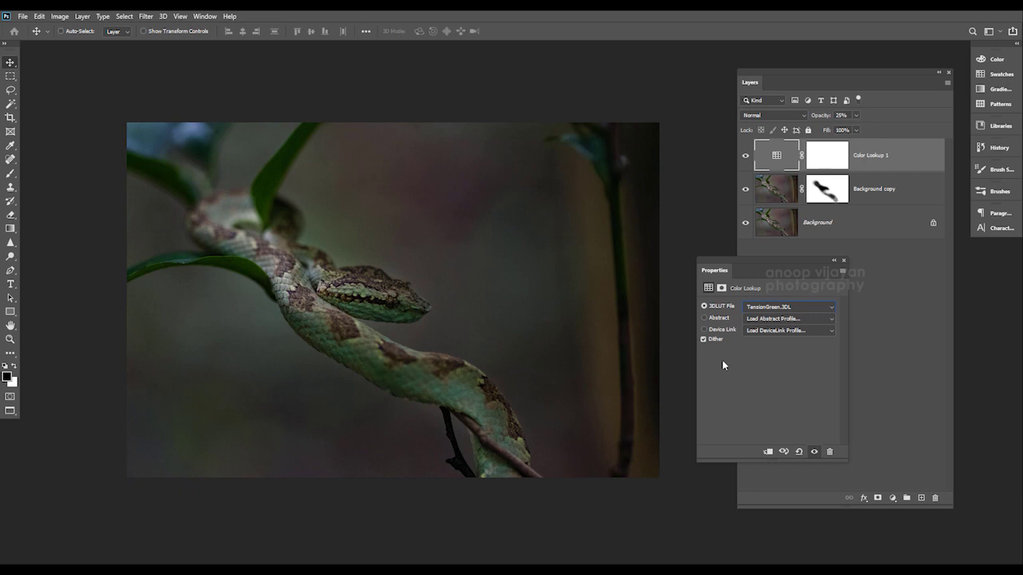
# Step: Add a Brightness/Contrast adjustment layer above the Color Lookup
pyautogui.click(893, 499)
pyautogui.click(916, 343)
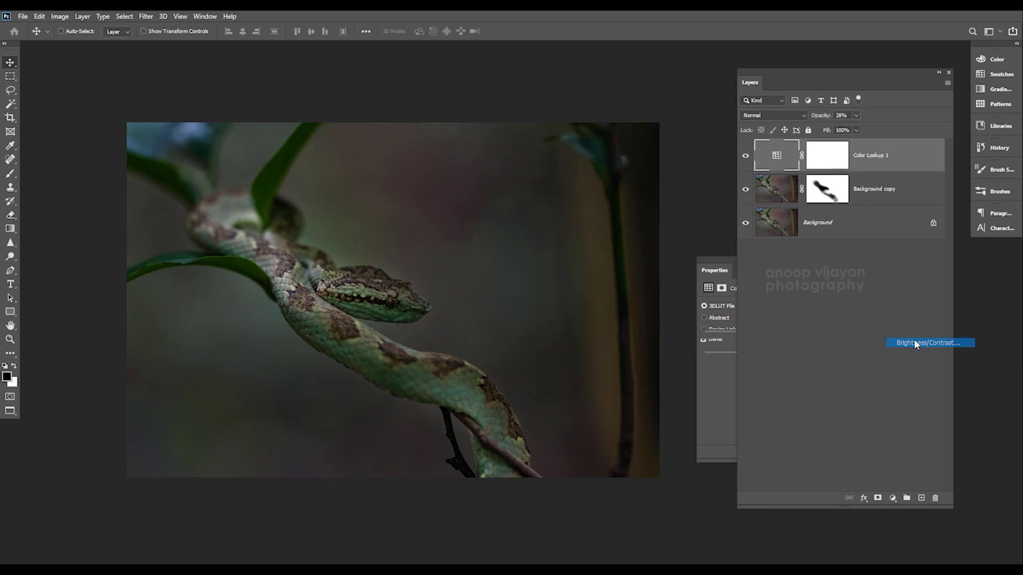
pyautogui.click(893, 499)
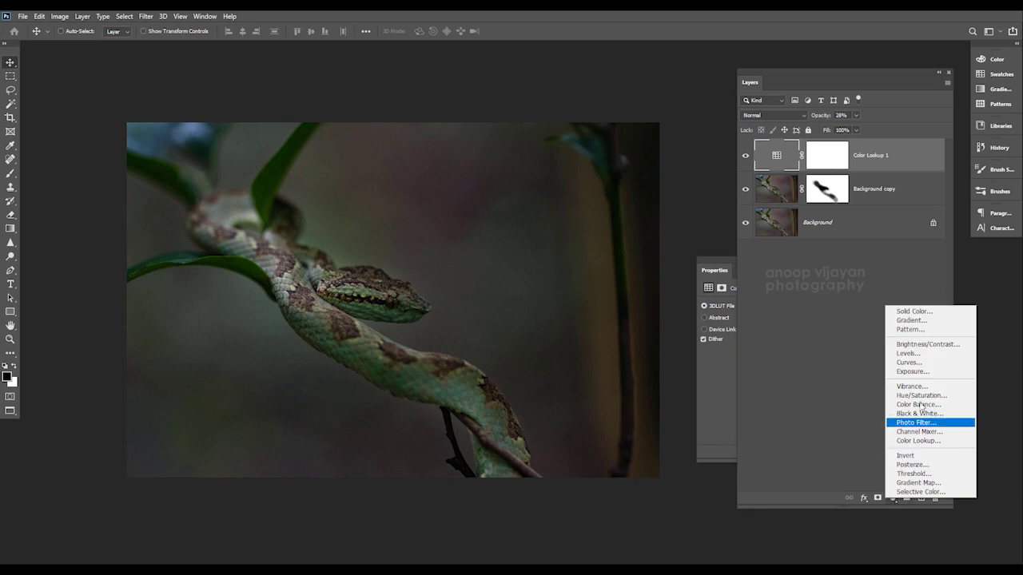
pyautogui.click(930, 344)
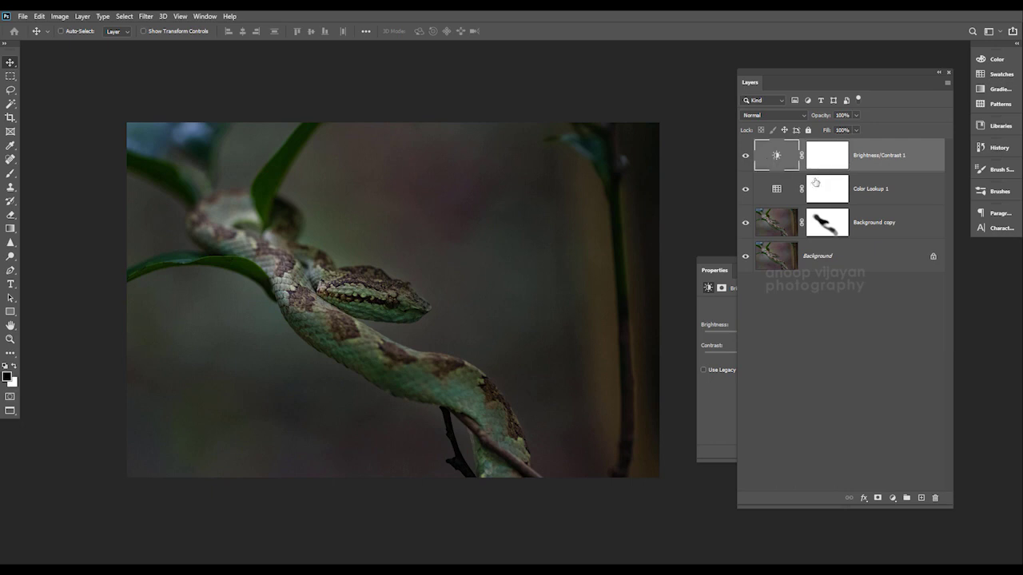
# Step: Set the Brightness/Contrast layer's brightness to 30
pyautogui.click(719, 391)
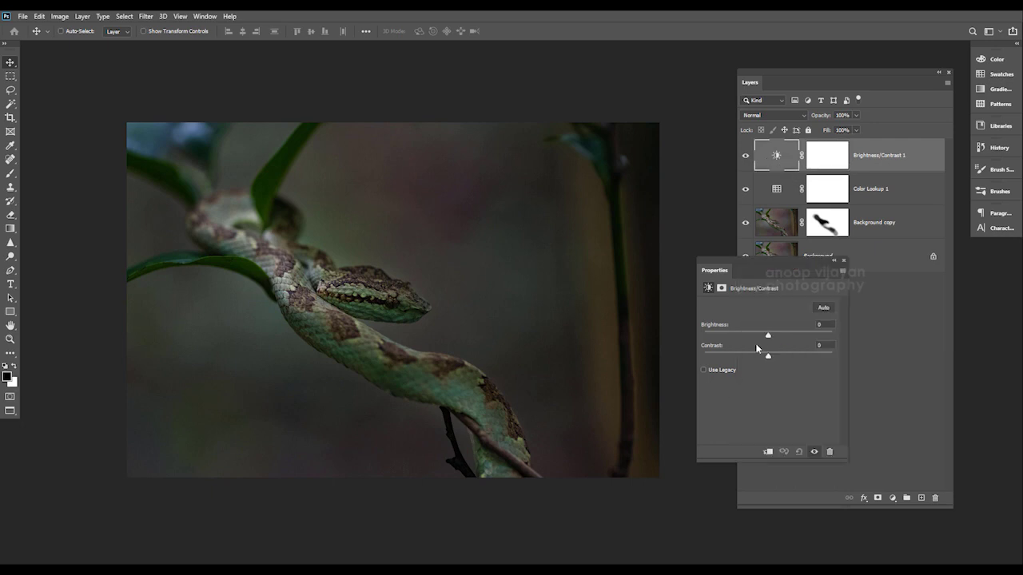
pyautogui.moveTo(765, 272); pyautogui.dragTo(824, 318)
pyautogui.moveTo(828, 381)
pyautogui.mouseDown()
pyautogui.moveTo(815, 385)
pyautogui.moveTo(841, 384)
pyautogui.mouseUp()
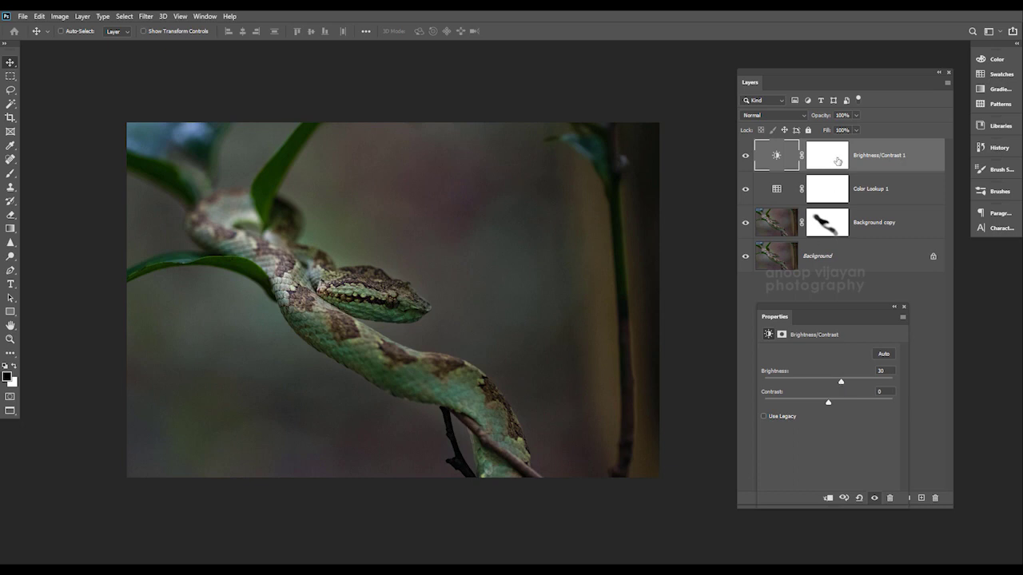
# Step: Paint the brightness mask with a black 1800 px brush to keep the background dark
pyautogui.click(837, 161)
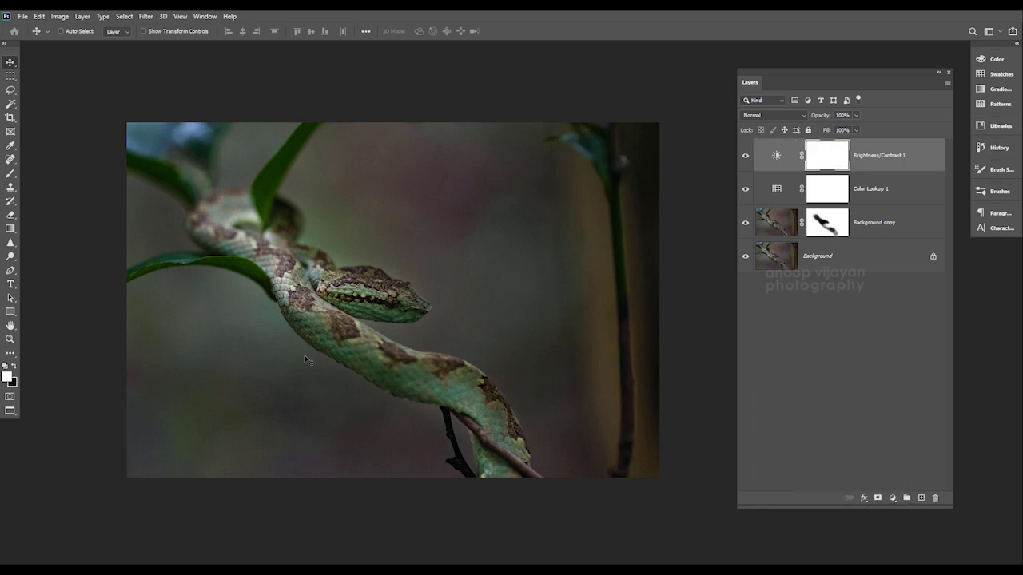
pyautogui.click(11, 174)
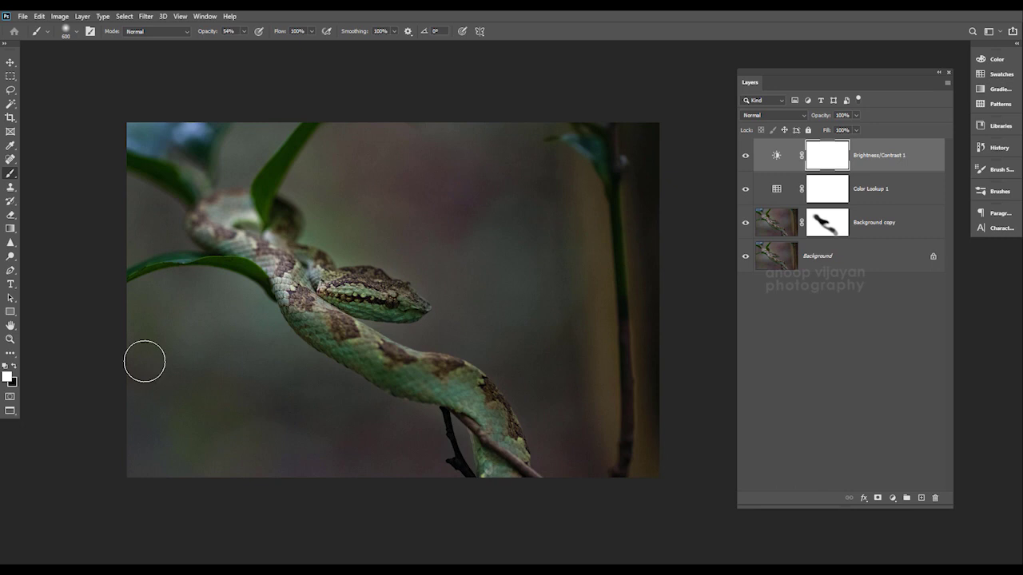
pyautogui.press('x')
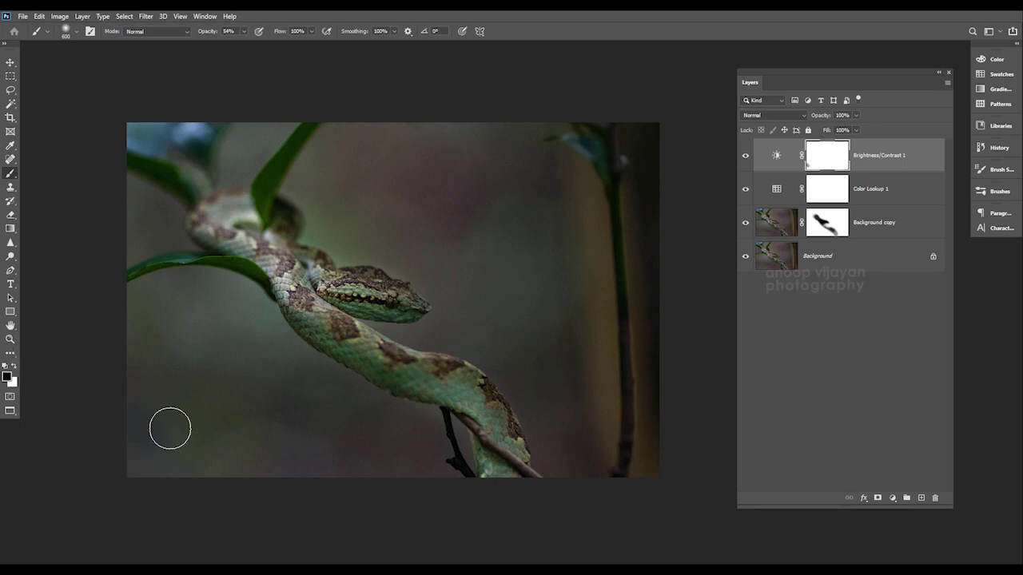
pyautogui.press(']')
pyautogui.press(']')
pyautogui.press(']')
pyautogui.press(']')
pyautogui.press(']')
pyautogui.press(']')
pyautogui.press(']')
pyautogui.press(']')
pyautogui.press(']')
pyautogui.press(']')
pyautogui.press(']')
pyautogui.press(']')
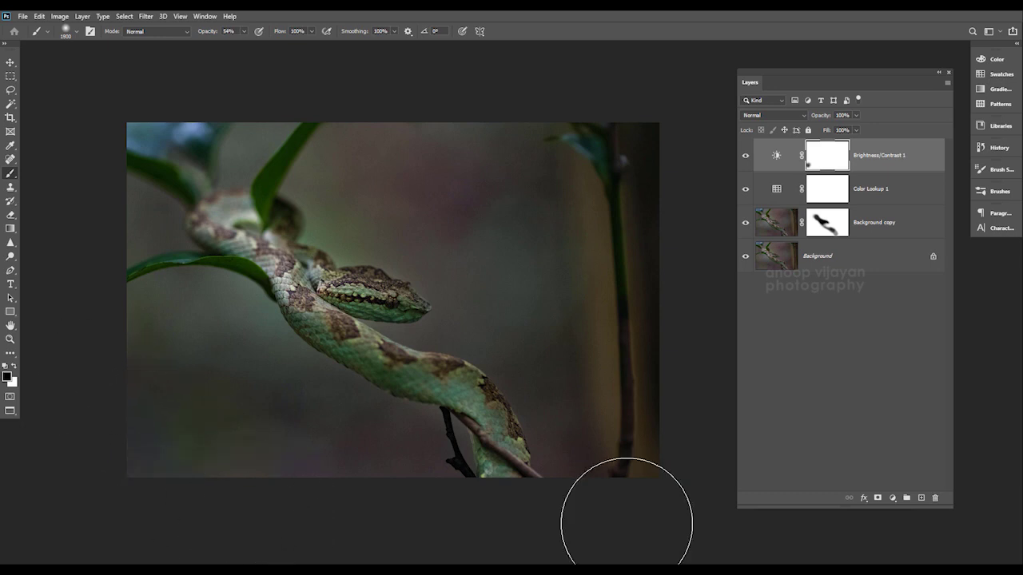
pyautogui.moveTo(201, 331)
pyautogui.mouseDown()
pyautogui.moveTo(226, 411)
pyautogui.moveTo(500, 205)
pyautogui.moveTo(668, 439)
pyautogui.moveTo(610, 308)
pyautogui.moveTo(87, 247)
pyautogui.mouseUp()
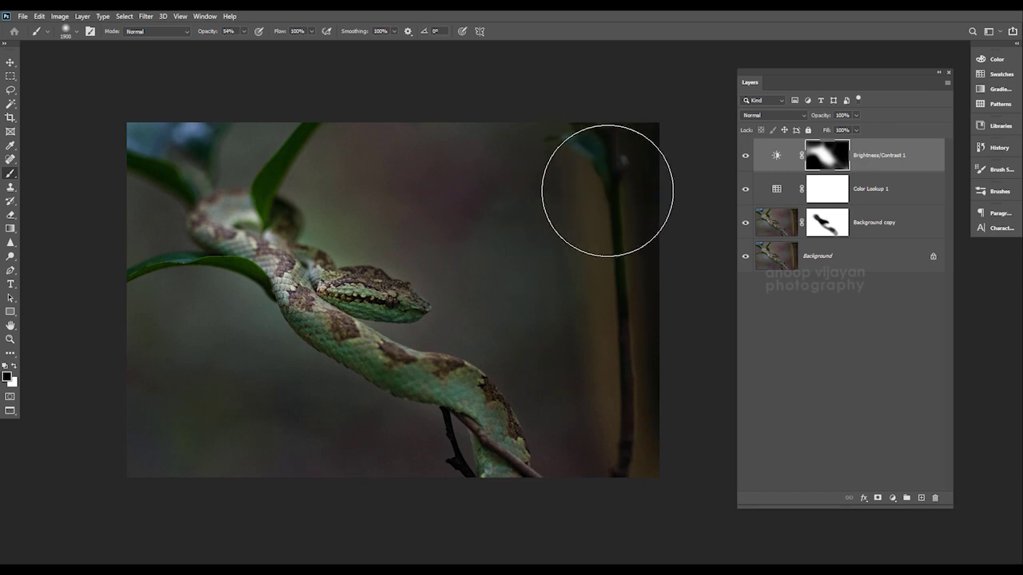
pyautogui.click(9, 63)
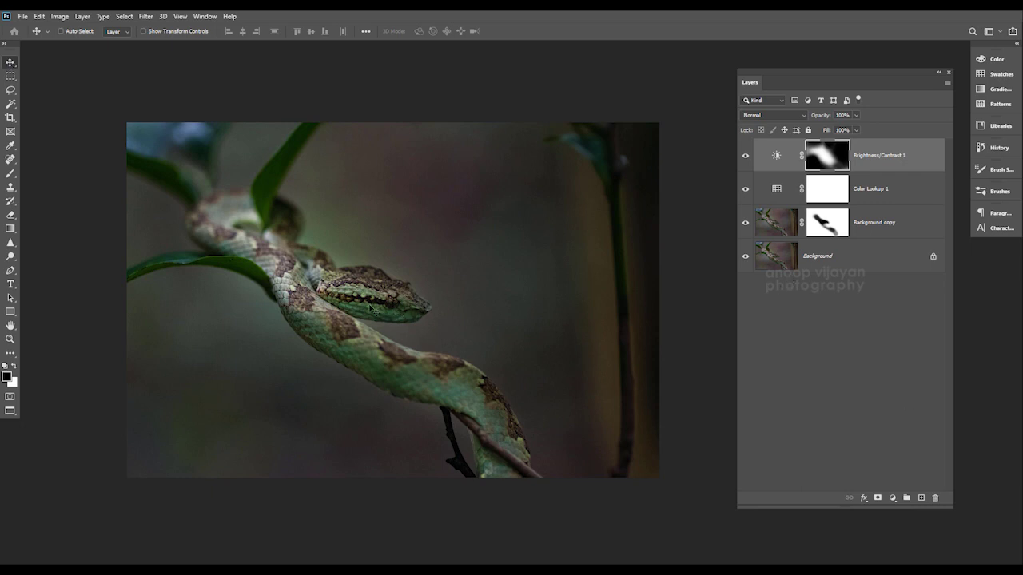
# Step: Zoom in and sharpen the snake's head and eye on the Background and Background copy layers
pyautogui.hotkey('ctrl', '+')
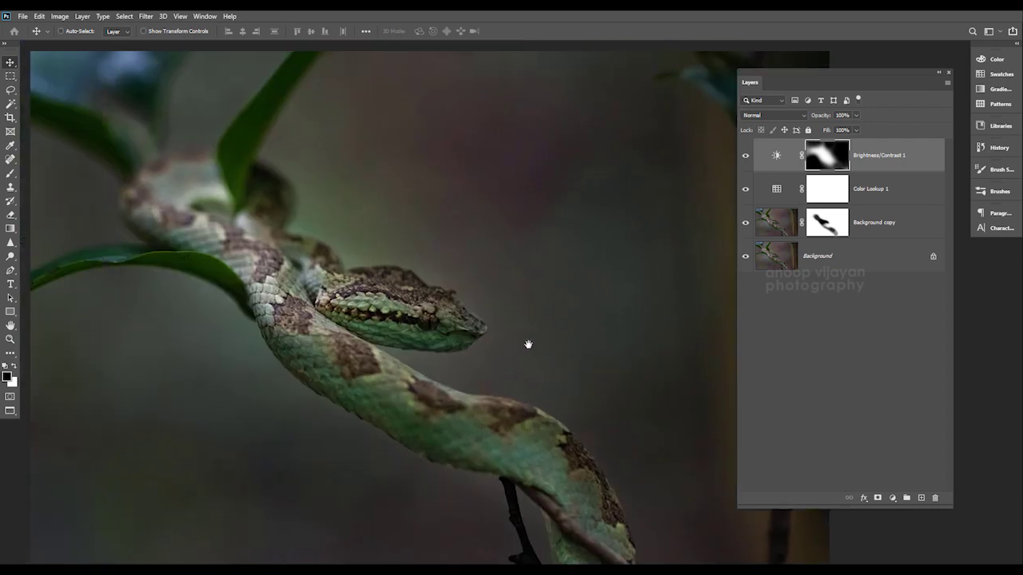
pyautogui.click(790, 262)
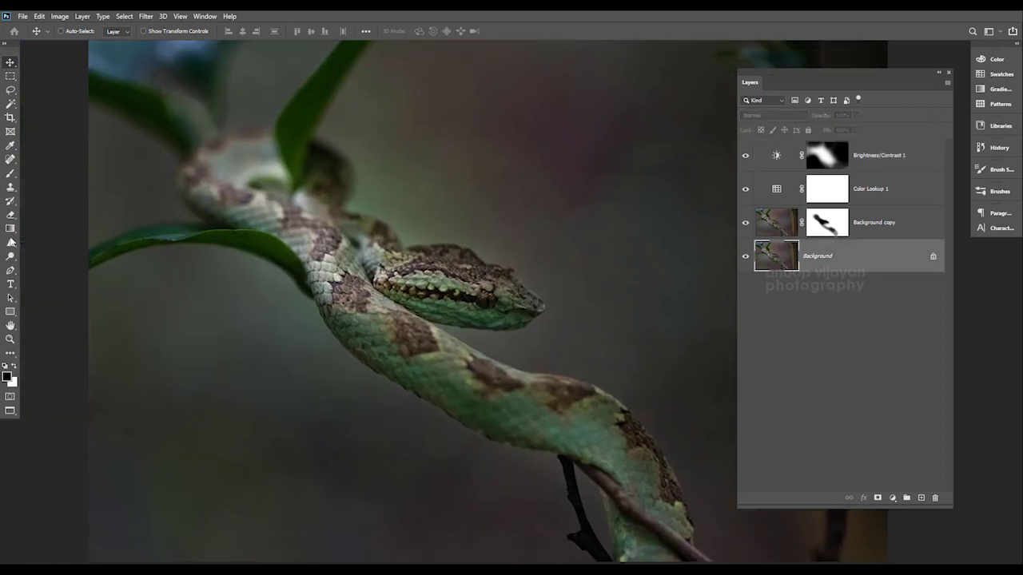
pyautogui.moveTo(12, 247); pyautogui.dragTo(44, 256)
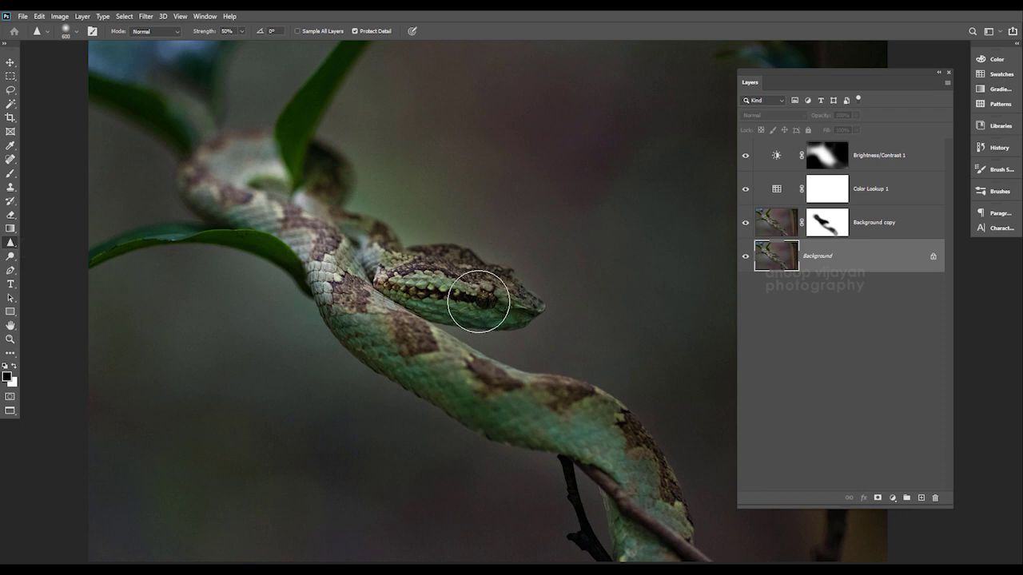
pyautogui.moveTo(480, 303)
pyautogui.mouseDown()
pyautogui.moveTo(456, 292)
pyautogui.moveTo(480, 297)
pyautogui.mouseUp()
pyautogui.click(780, 228)
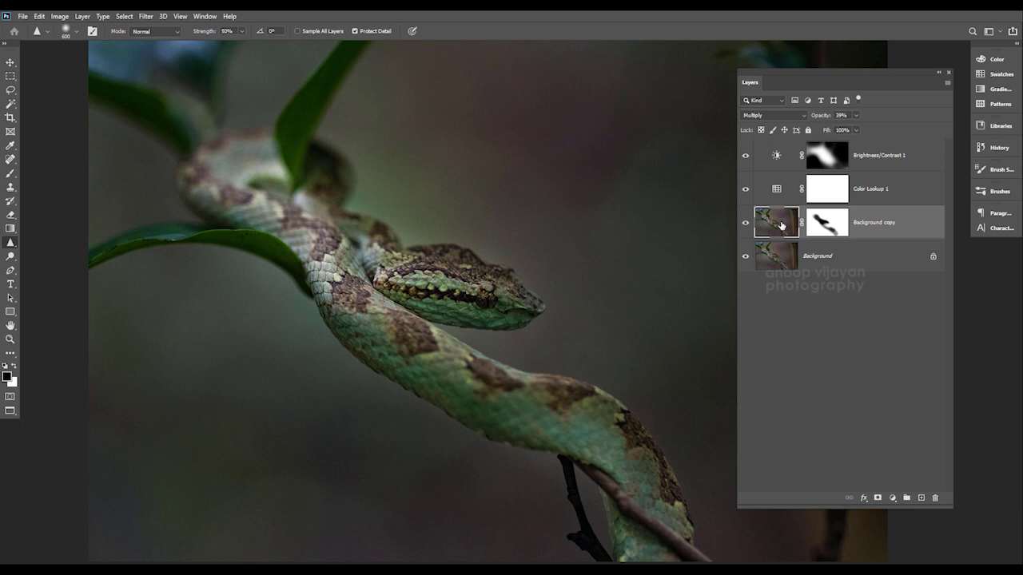
pyautogui.moveTo(479, 296)
pyautogui.mouseDown()
pyautogui.moveTo(496, 296)
pyautogui.moveTo(426, 290)
pyautogui.moveTo(451, 325)
pyautogui.mouseUp()
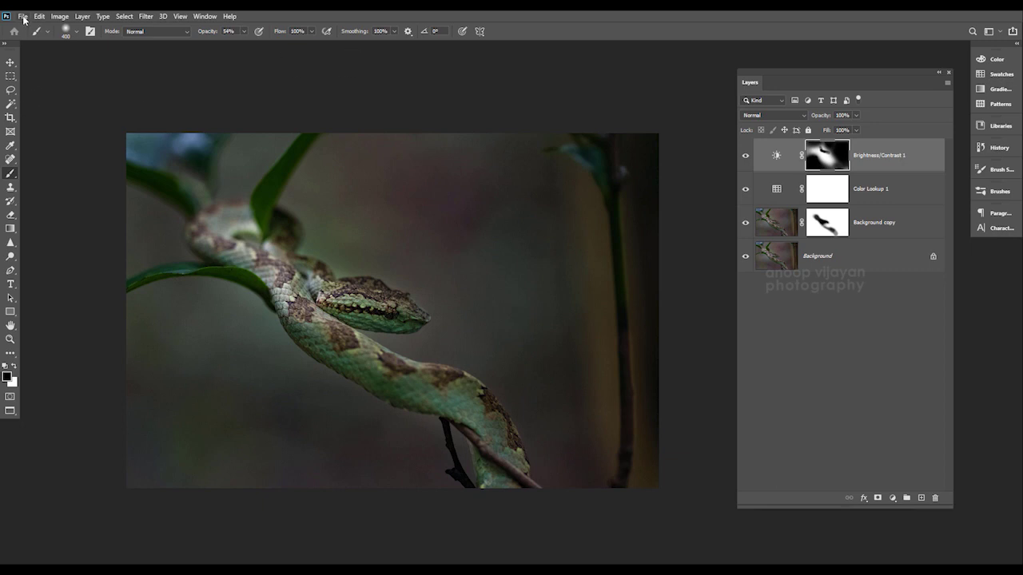
# Step: Place the signature watermark below the snake at bottom centre and preview it without panels
pyautogui.click(23, 17)
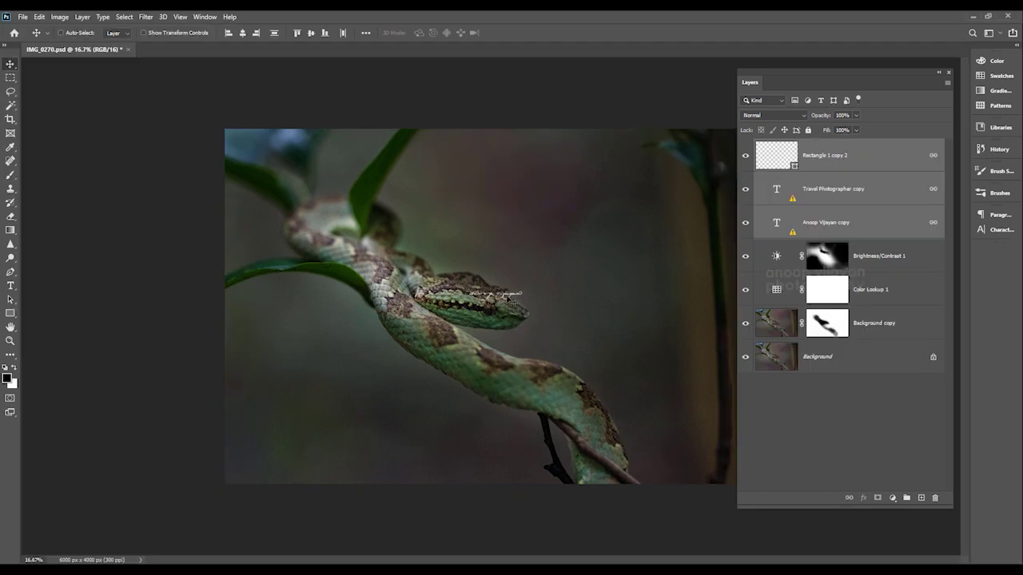
pyautogui.moveTo(500, 296)
pyautogui.mouseDown()
pyautogui.moveTo(493, 450)
pyautogui.moveTo(493, 414)
pyautogui.mouseUp()
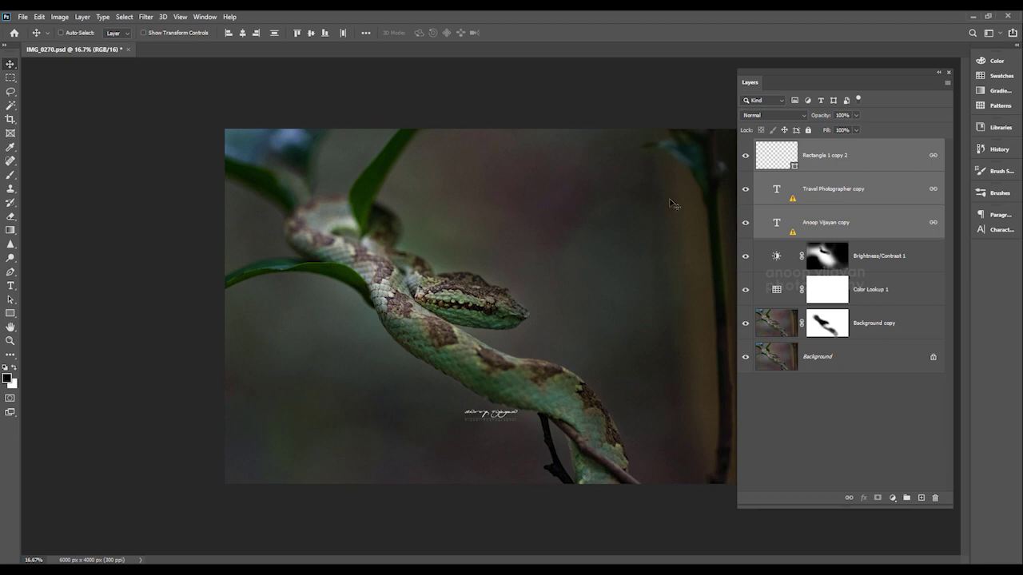
pyautogui.press('Tab')
pyautogui.press('Tab')
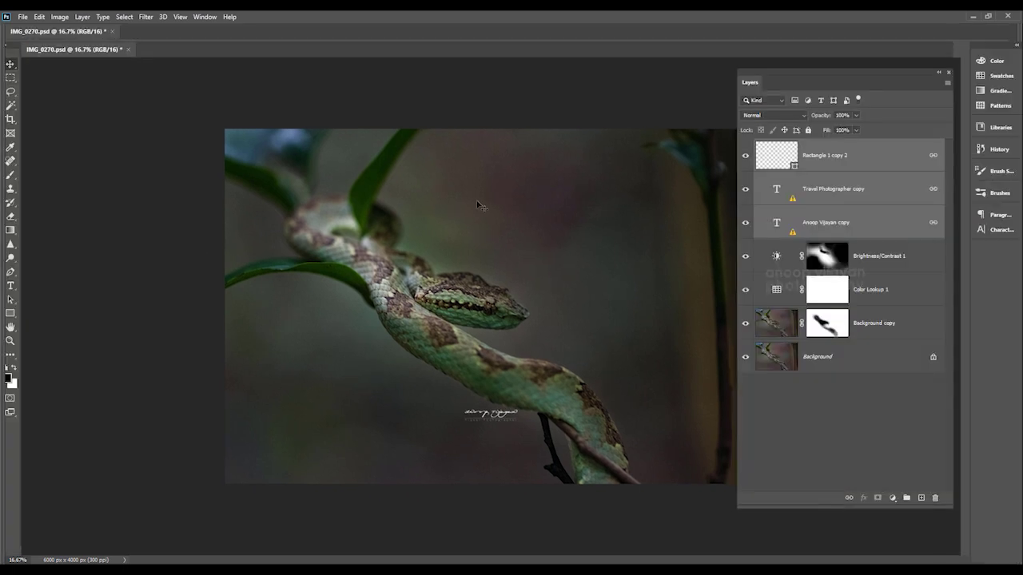
pyautogui.press('Tab')
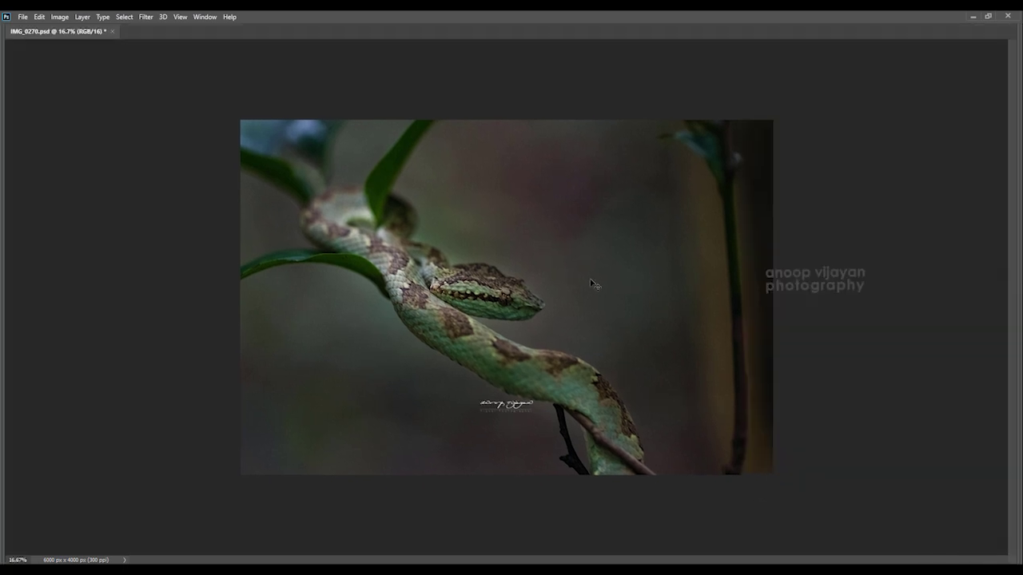
pyautogui.press('Tab')
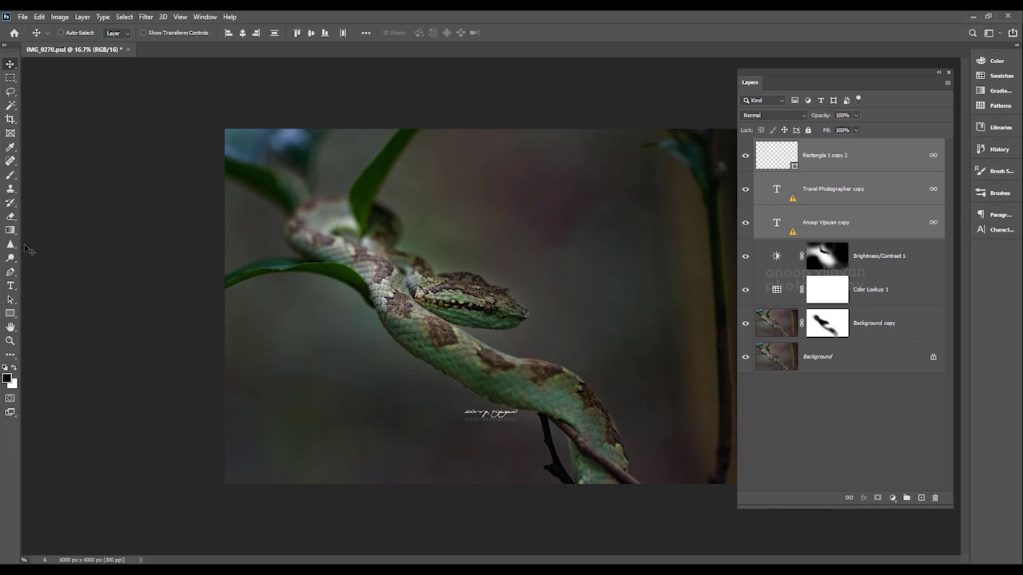
pyautogui.press('F7')
# Step: Crop the photo to 16:9 (6000 × 3375 px), then select the signature text layer
pyautogui.click(10, 119)
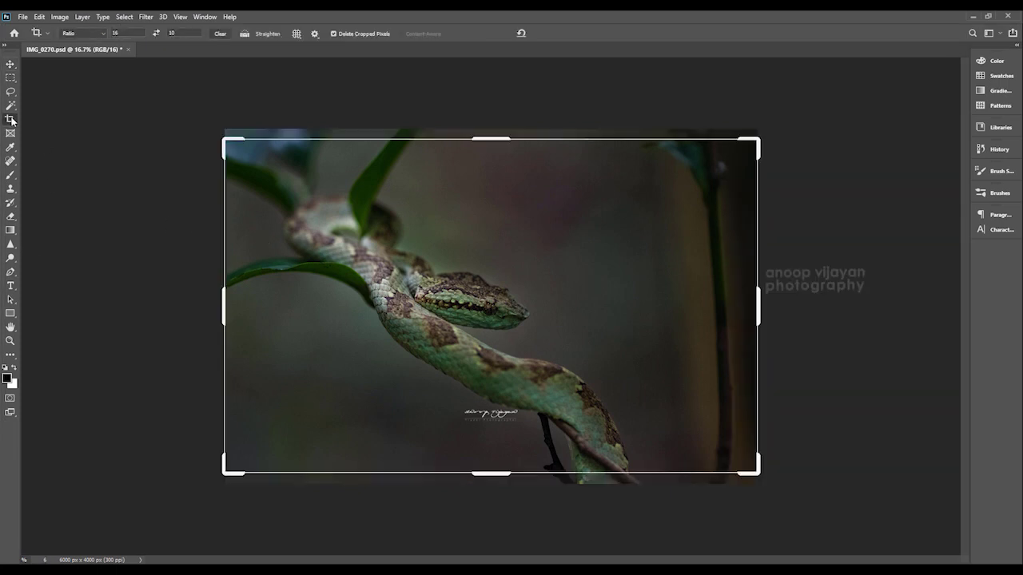
pyautogui.click(99, 34)
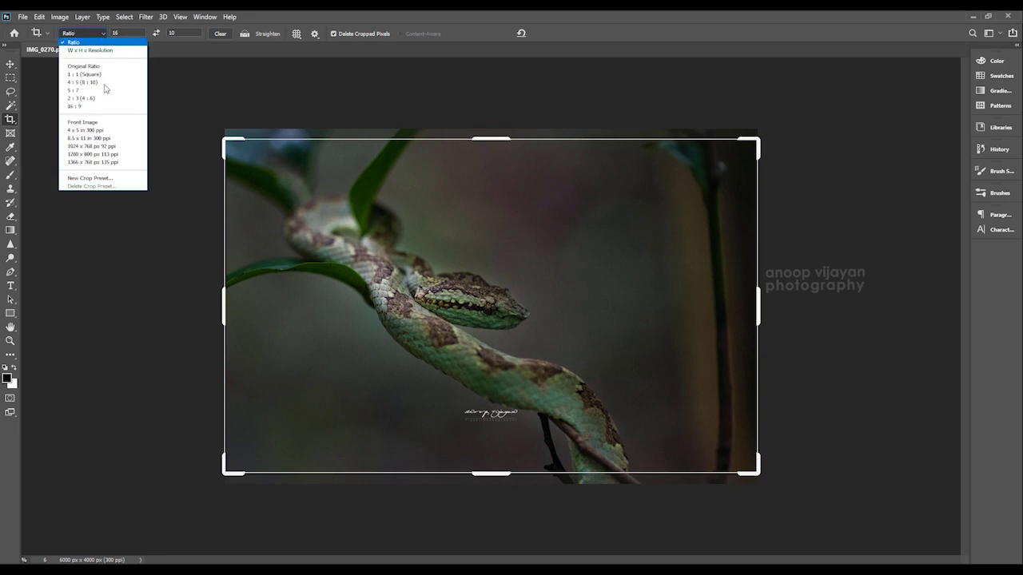
pyautogui.click(100, 107)
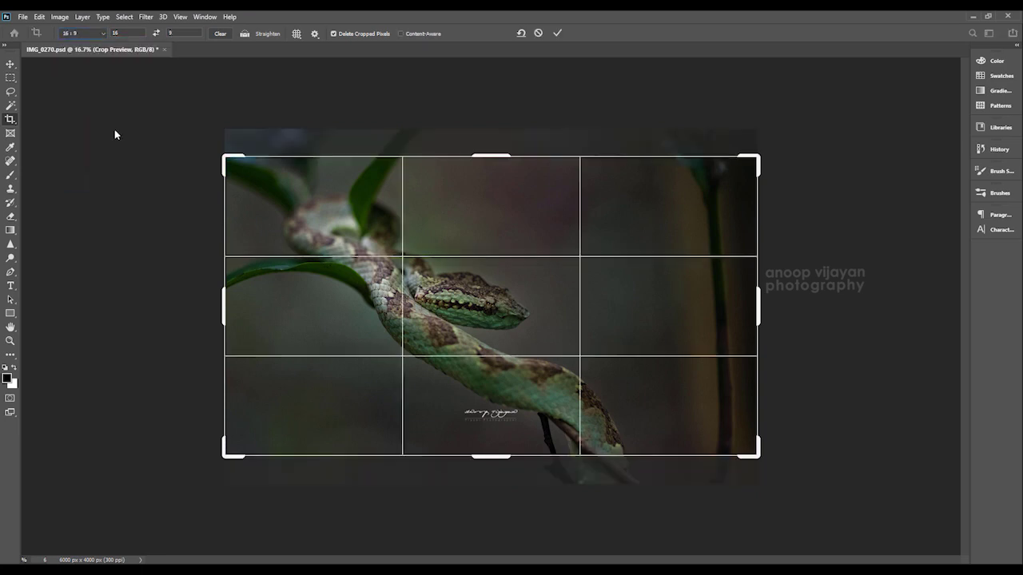
pyautogui.moveTo(483, 357); pyautogui.dragTo(483, 361)
pyautogui.click(10, 66)
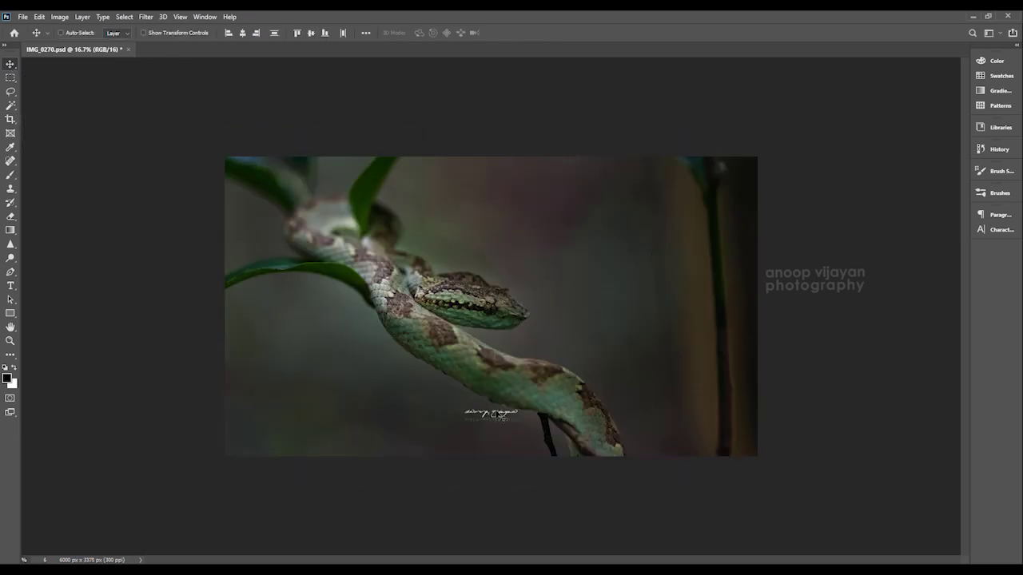
pyautogui.rightClick(500, 417)
pyautogui.click(512, 421)
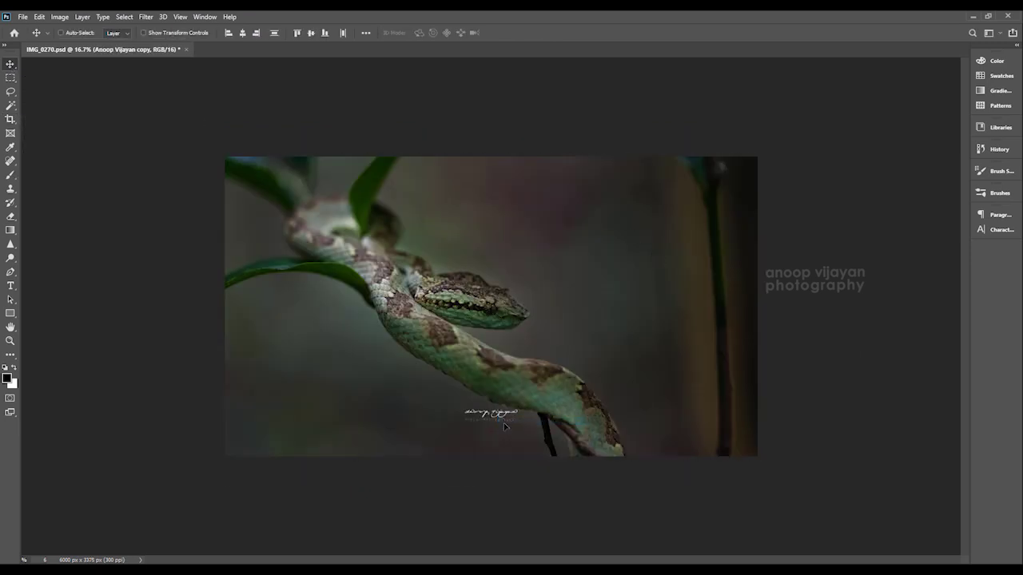